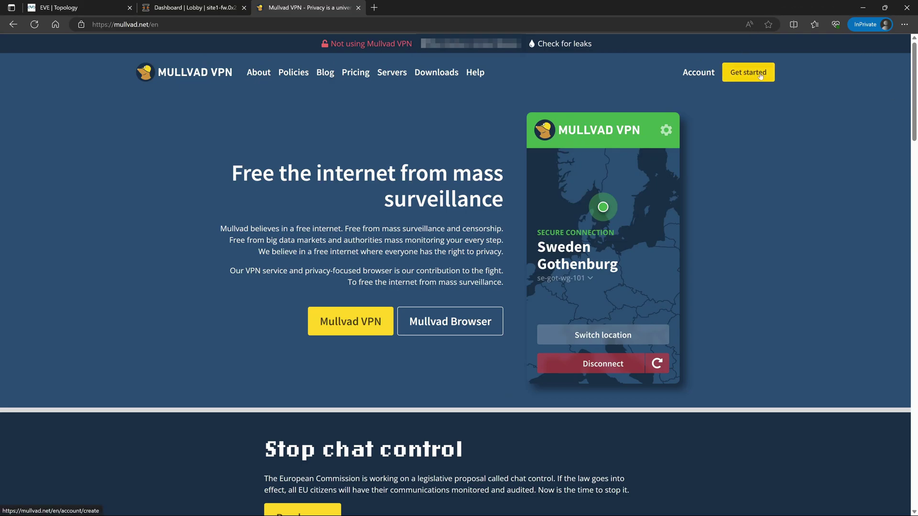
Generate a new Mullvad account number and go to adding time to the account
left_click(761, 76)
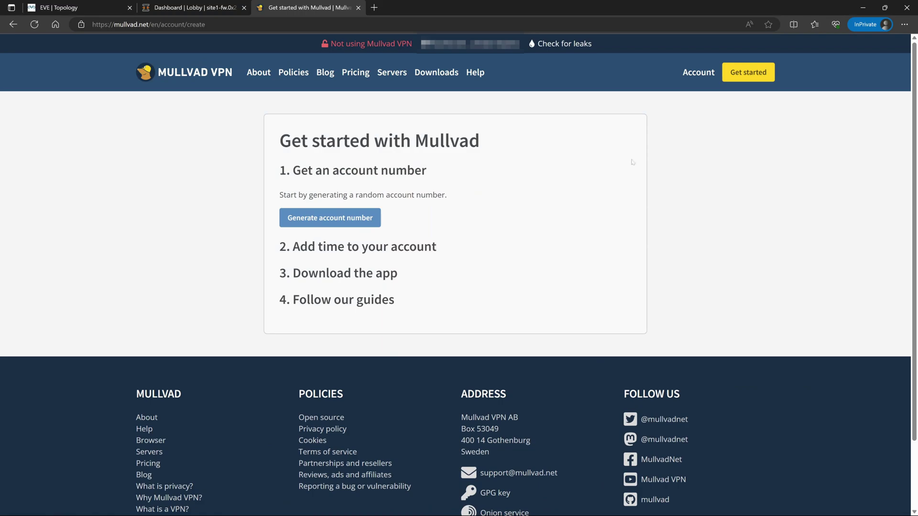
left_click(362, 222)
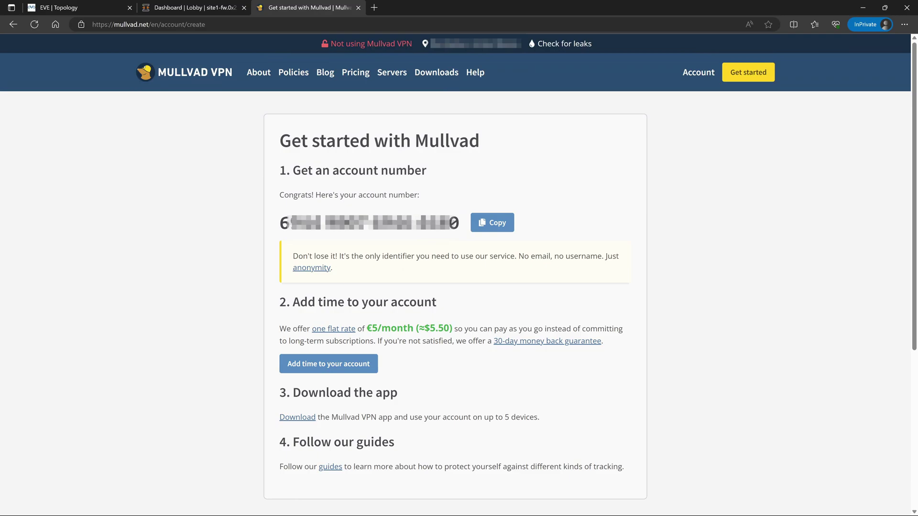
left_click(357, 369)
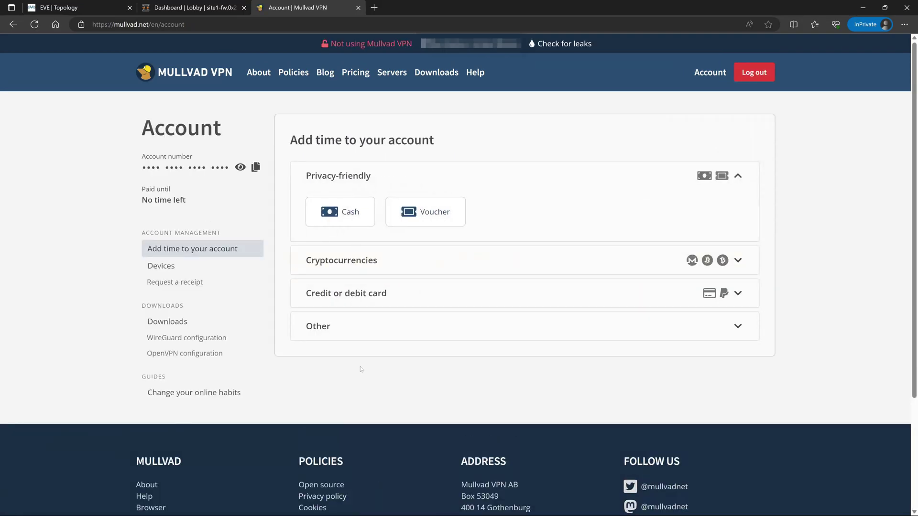
Expand the card and cryptocurrency payment options, then check the paid-until date of August 15, 2023
left_click(754, 294)
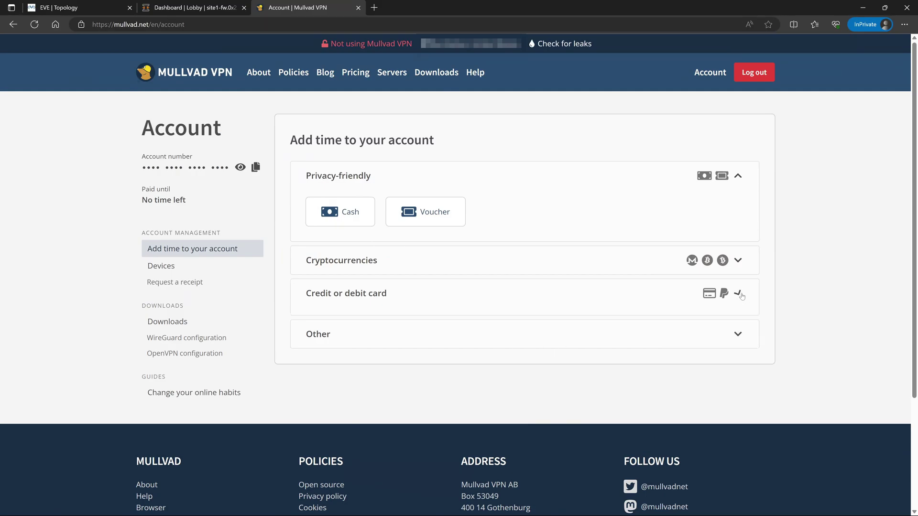
left_click(739, 268)
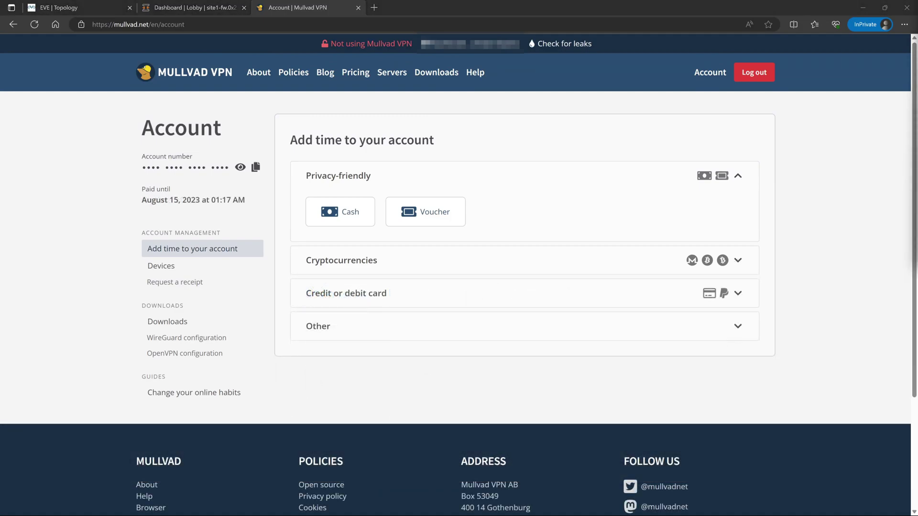
left_click_drag(143, 200, 257, 200)
left_click(259, 199)
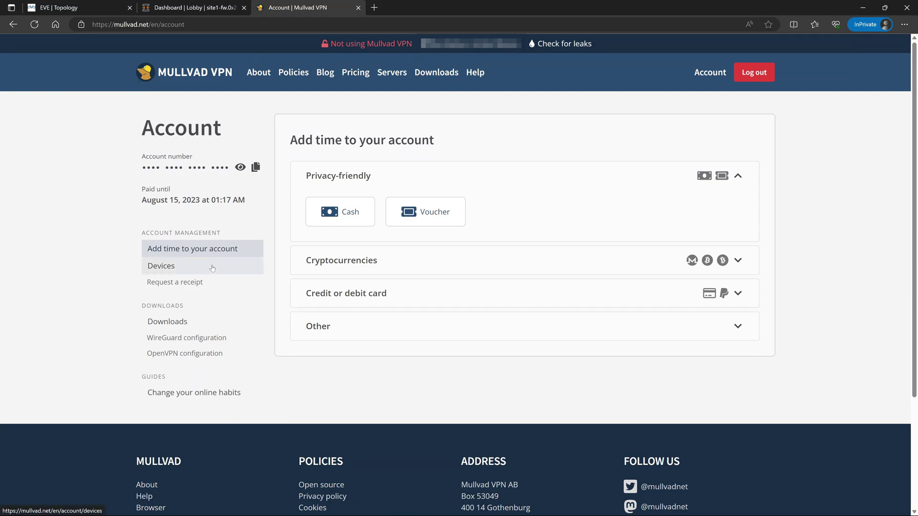
In the WireGuard configuration generator, choose Linux and generate a new key
left_click(235, 343)
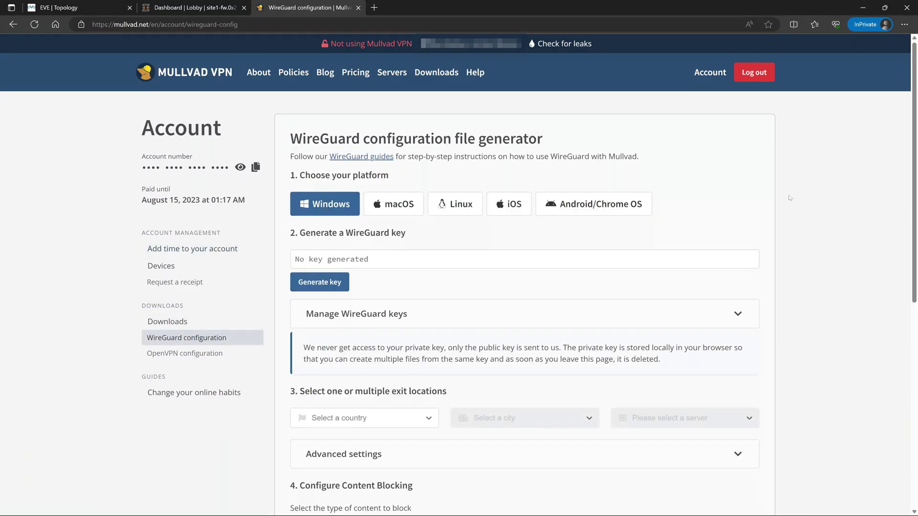
left_click(464, 205)
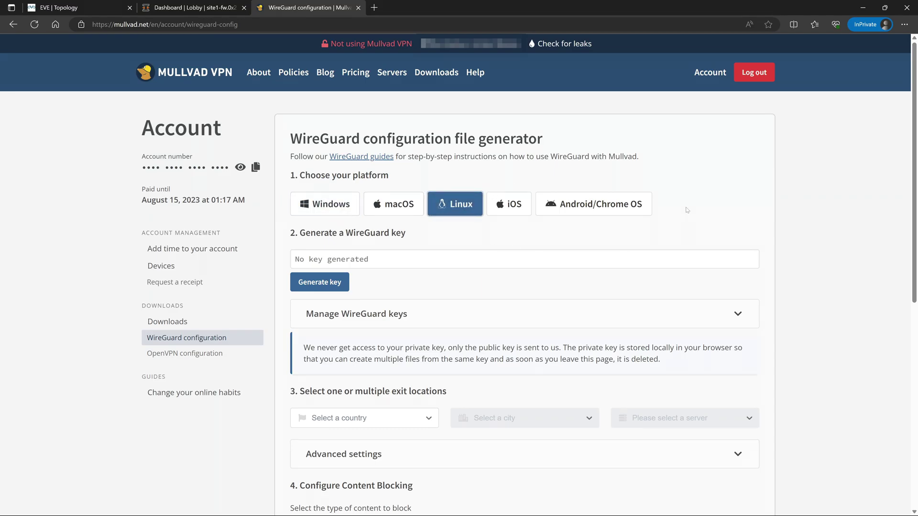
scroll(687, 210, "down", 1)
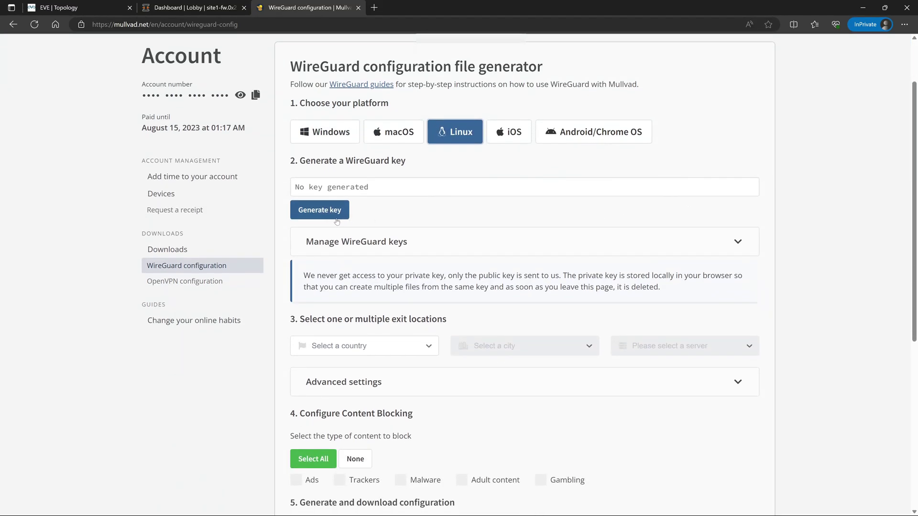
left_click(339, 211)
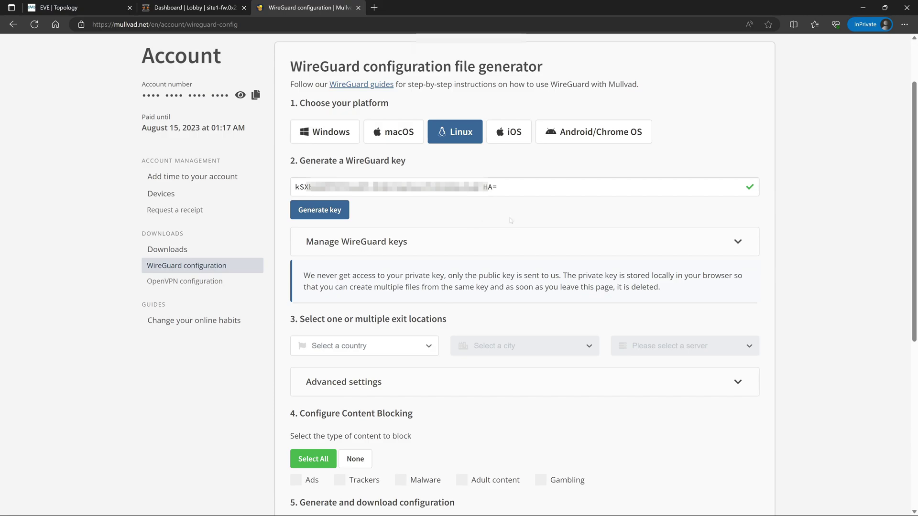
scroll(794, 233, "down", 3)
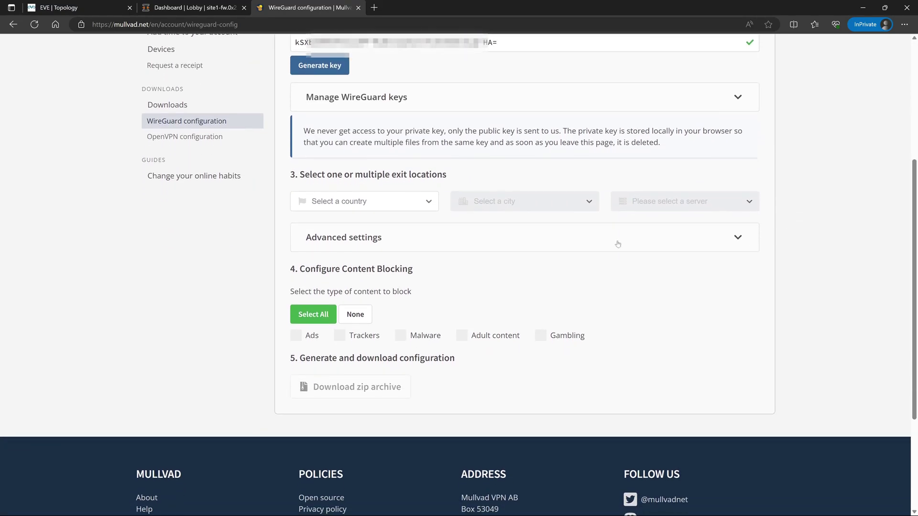
Select exit server USA, Ashburn VA, us-qas-wg-004
left_click(432, 207)
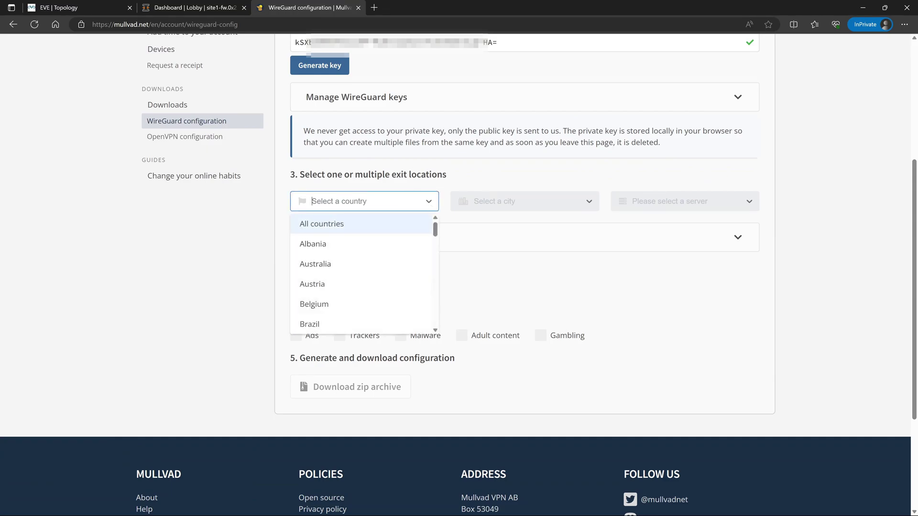
type("asl")
key("BackSpace")
key("BackSpace")
key("BackSpace")
type("usa")
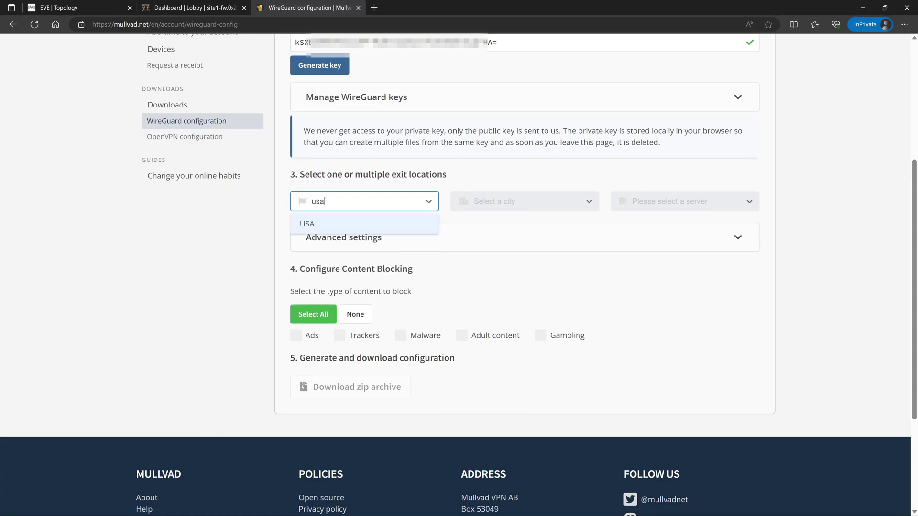
key("Return")
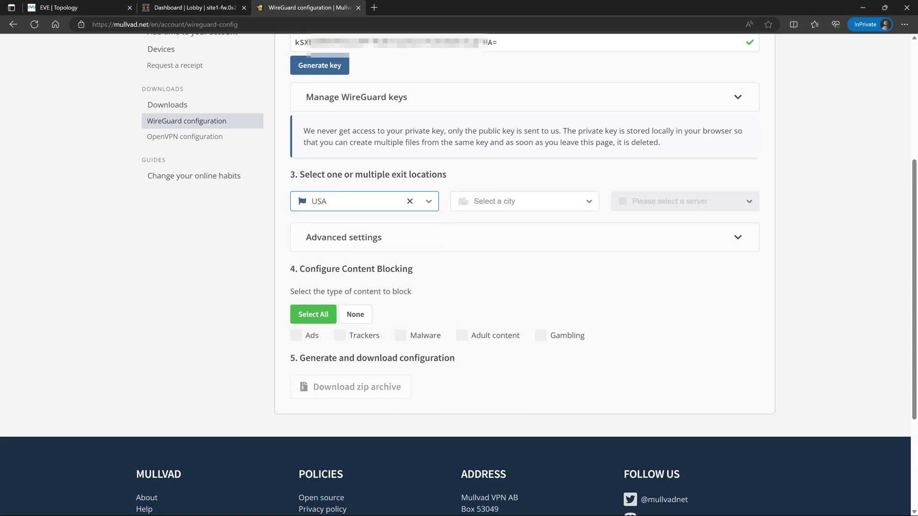
left_click(485, 196)
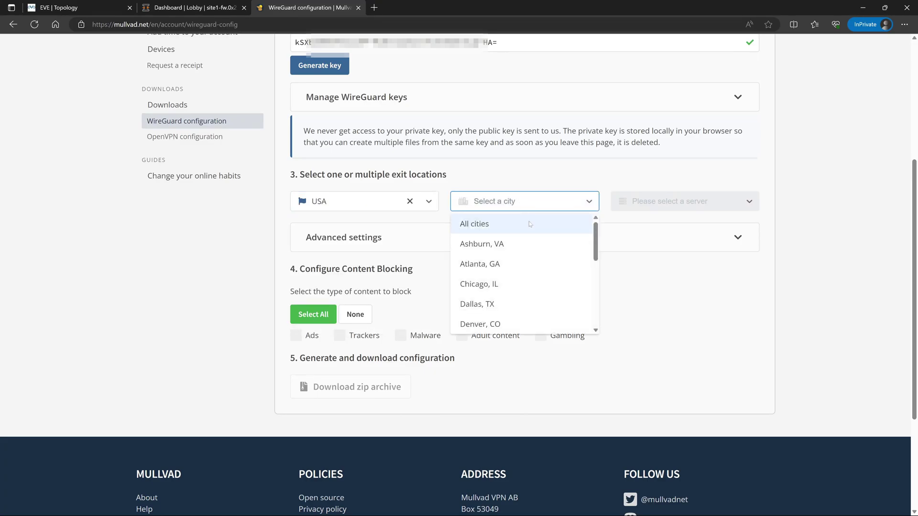
left_click(553, 243)
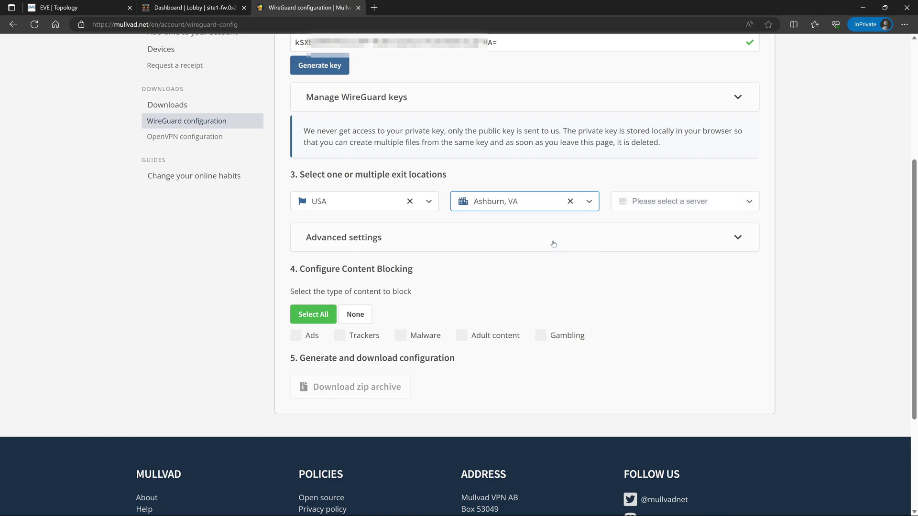
left_click(749, 202)
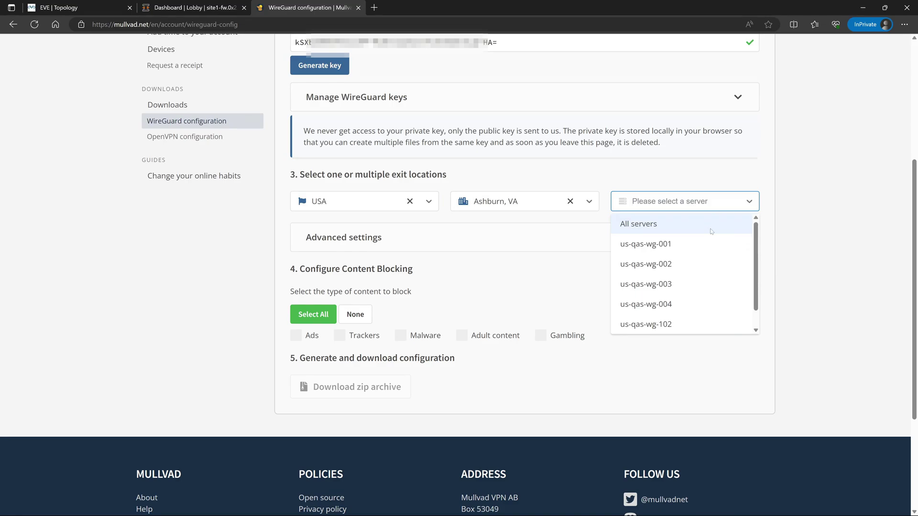
left_click(712, 304)
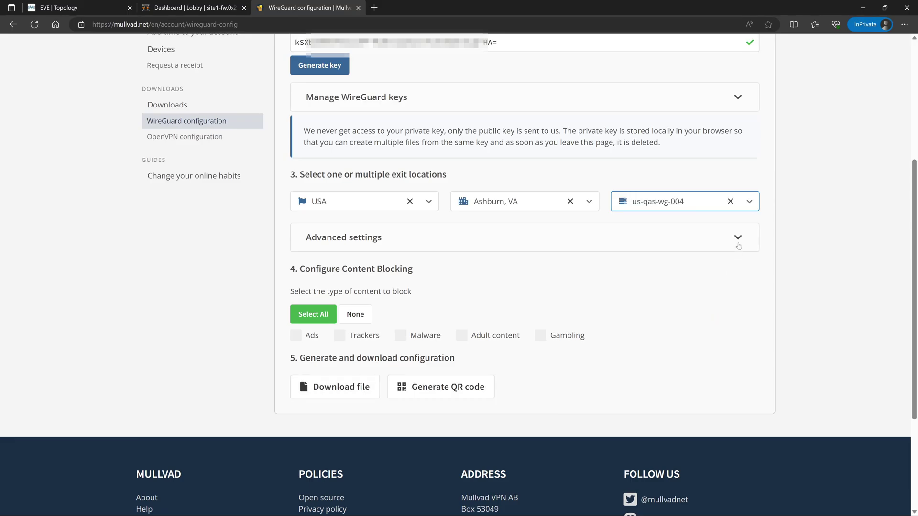
left_click(738, 238)
scroll(809, 230, "down", 3)
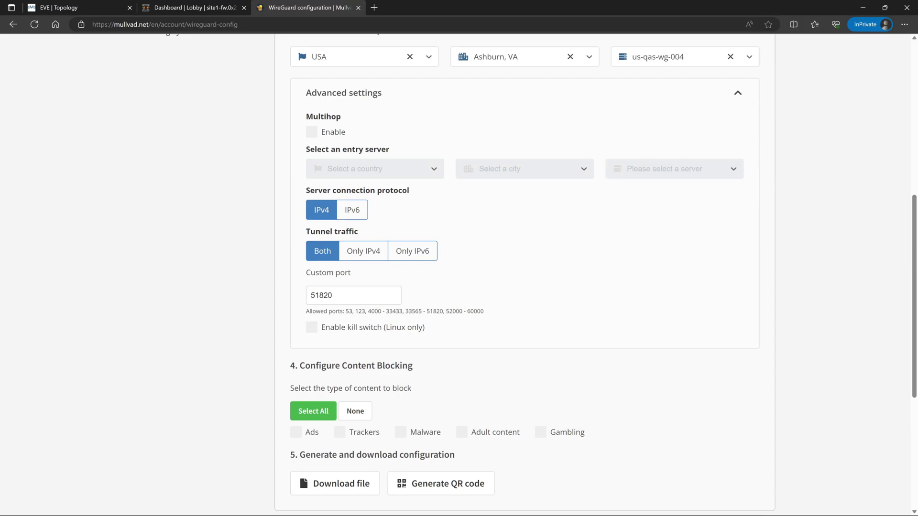
left_click(322, 138)
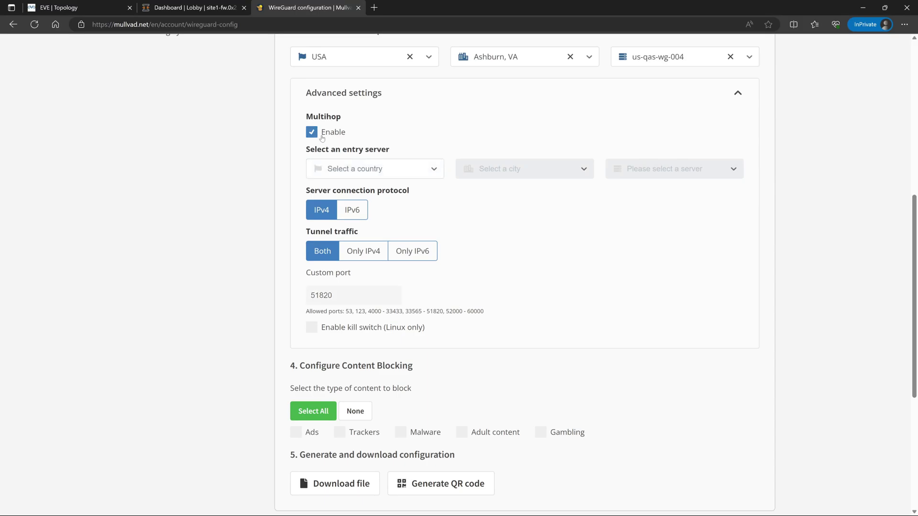
left_click(423, 173)
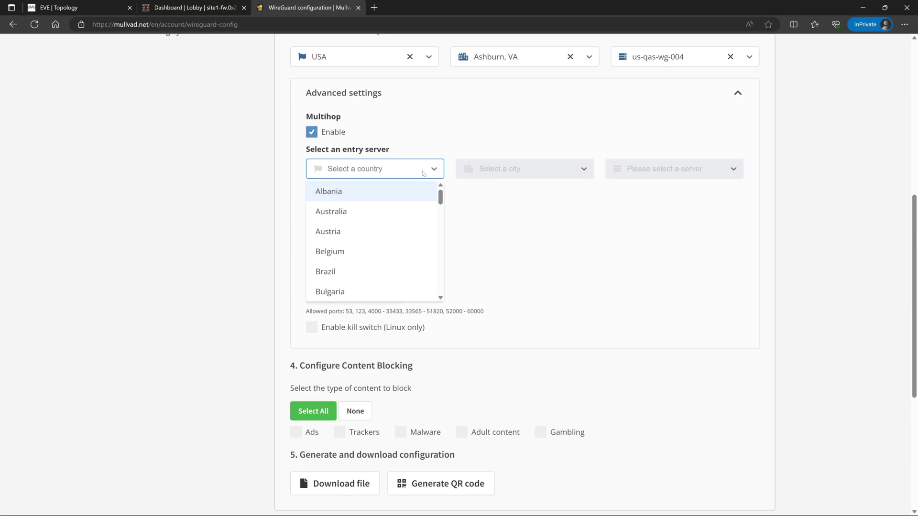
left_click(423, 173)
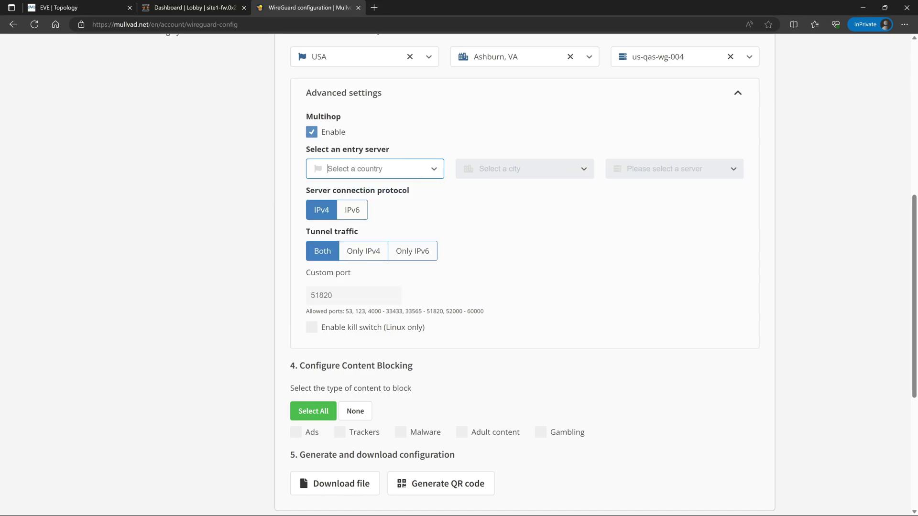
left_click(311, 132)
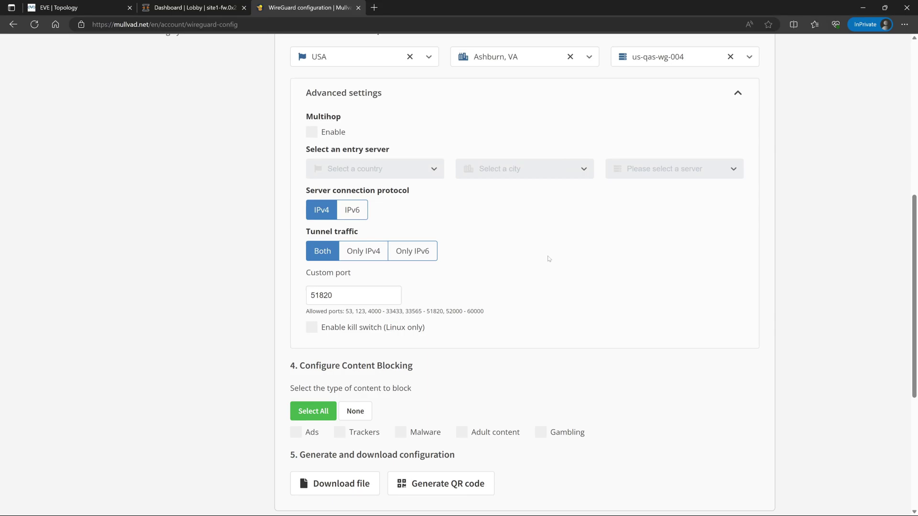
Limit tunnel traffic to Only IPv4 and collapse the advanced settings
left_click(363, 250)
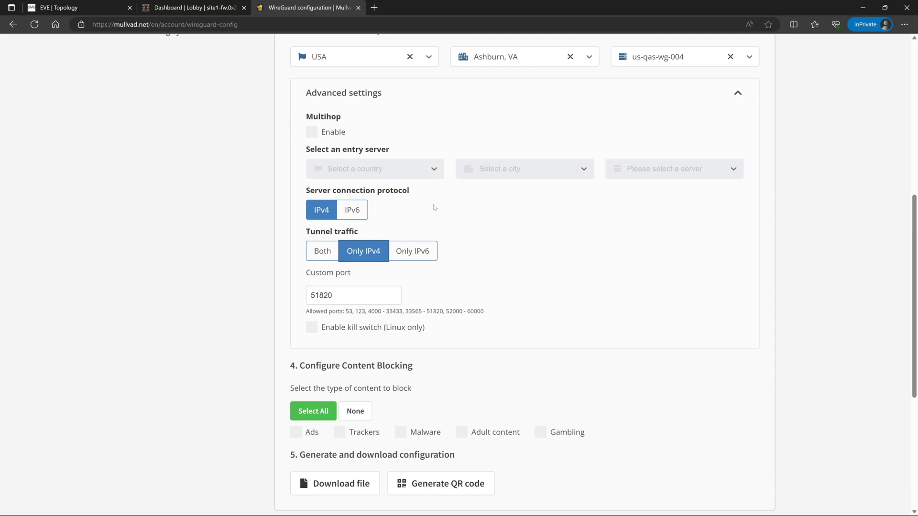
scroll(435, 207, "up", 2)
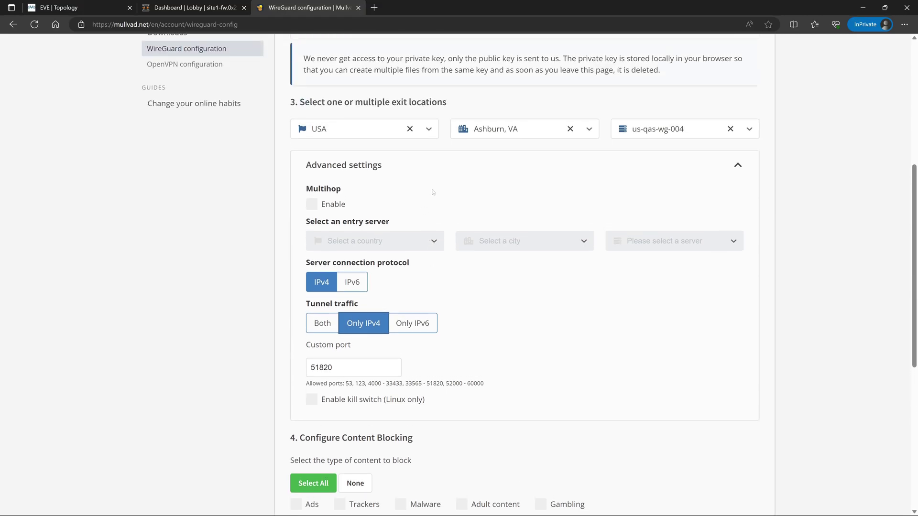
left_click(737, 166)
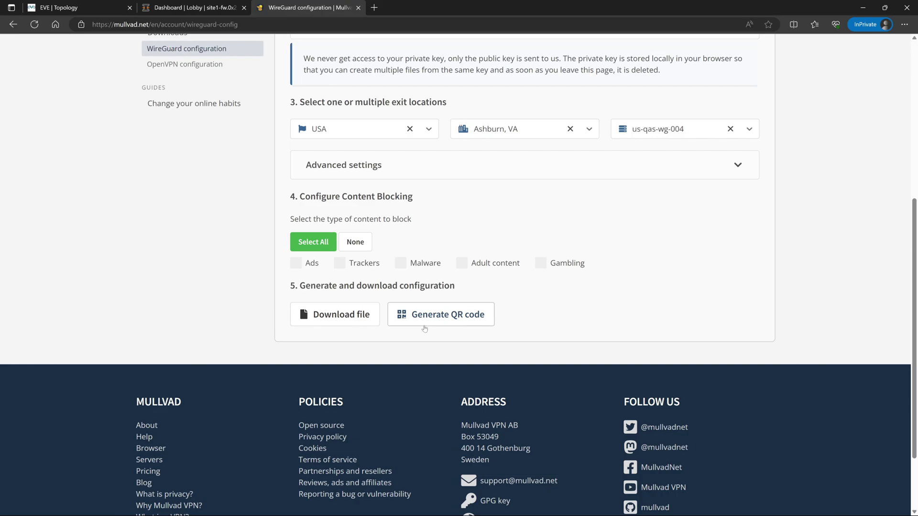
Download us-qas-wg-004.conf and open the downloaded file
left_click(354, 318)
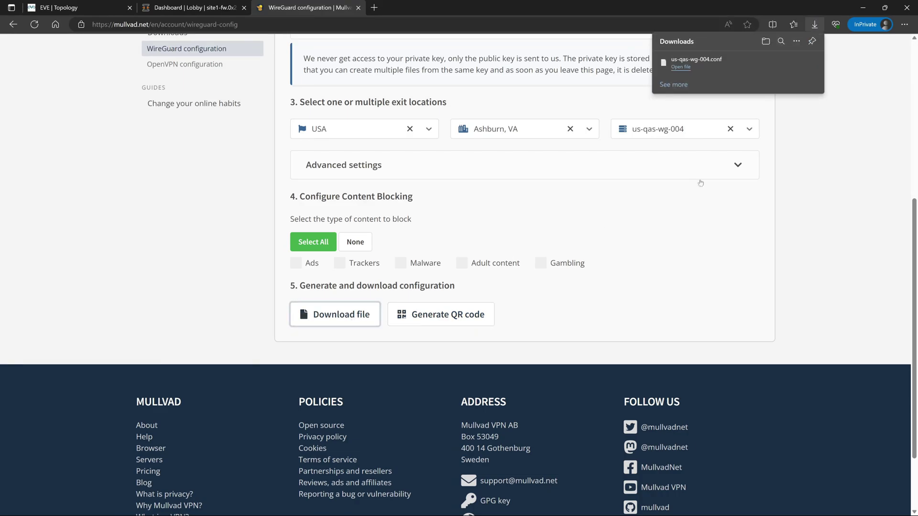
left_click(694, 62)
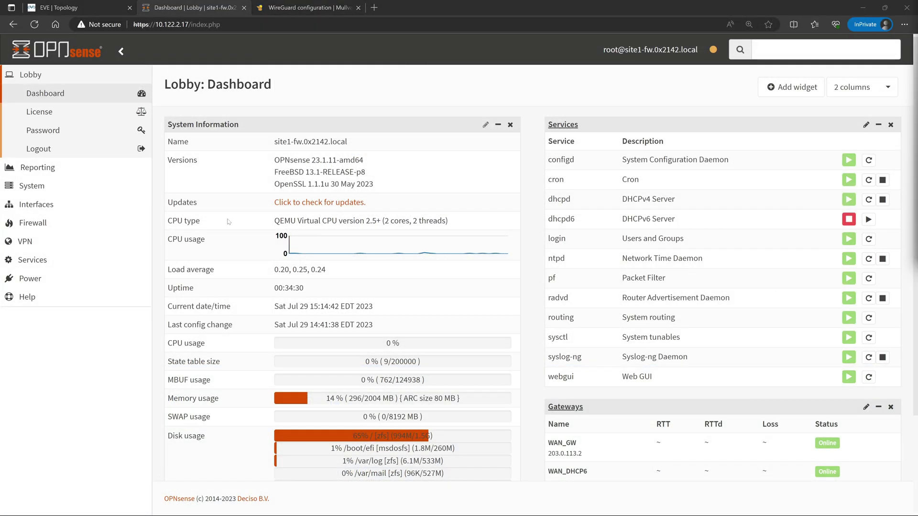
Tick Enable WireGuard under VPN > WireGuard > General and apply
left_click(91, 243)
left_click(92, 222)
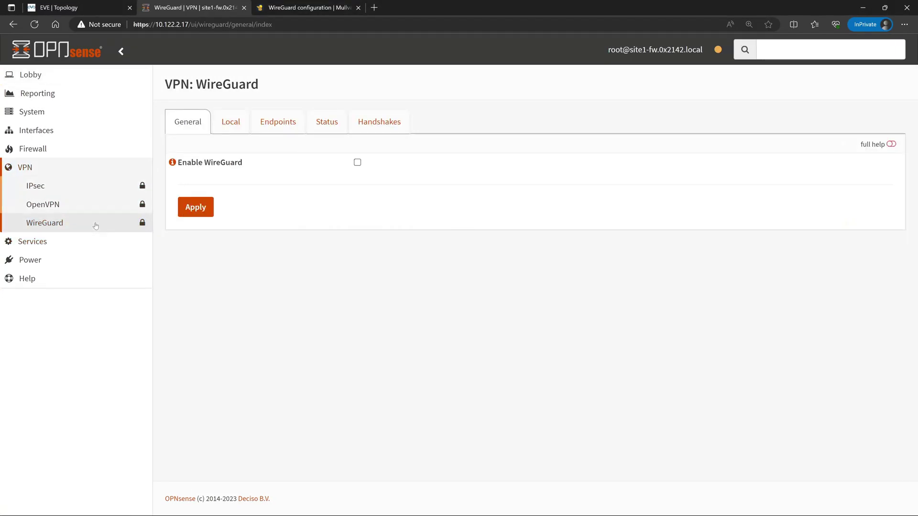
left_click(357, 163)
left_click(197, 210)
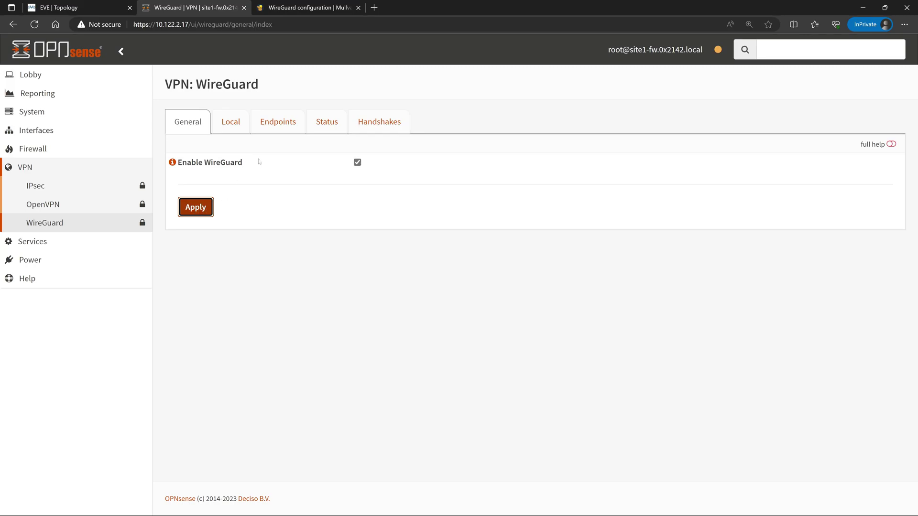
Start a new WireGuard endpoint and select the Mullvad peer's PublicKey in the config file
left_click(295, 125)
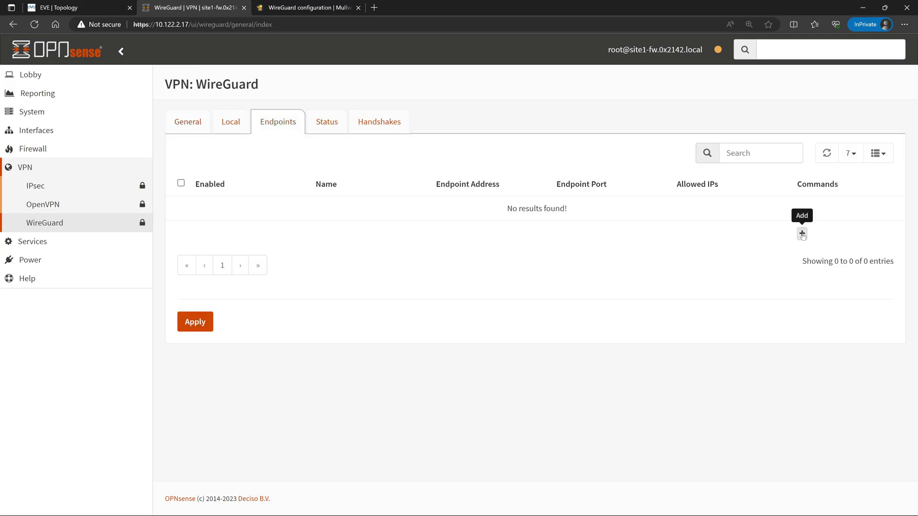
left_click(802, 233)
key("alt+Tab")
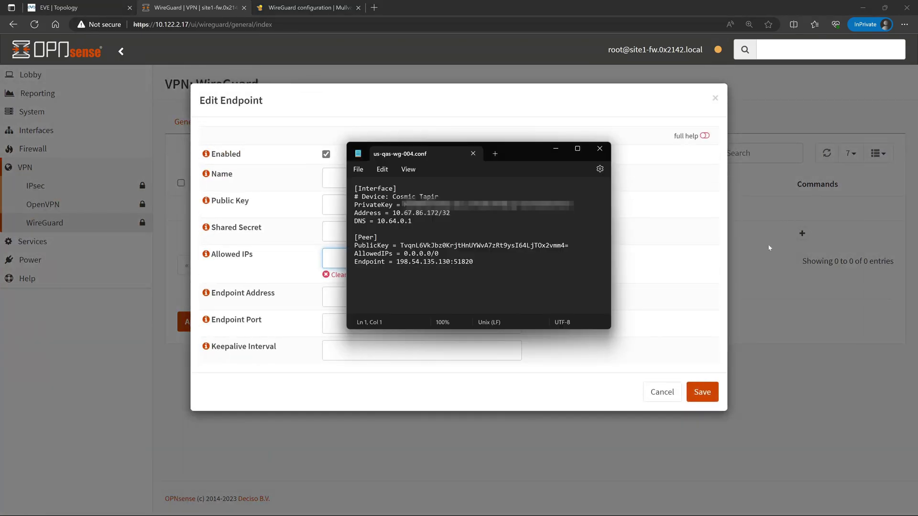
left_click_drag(358, 237, 473, 262)
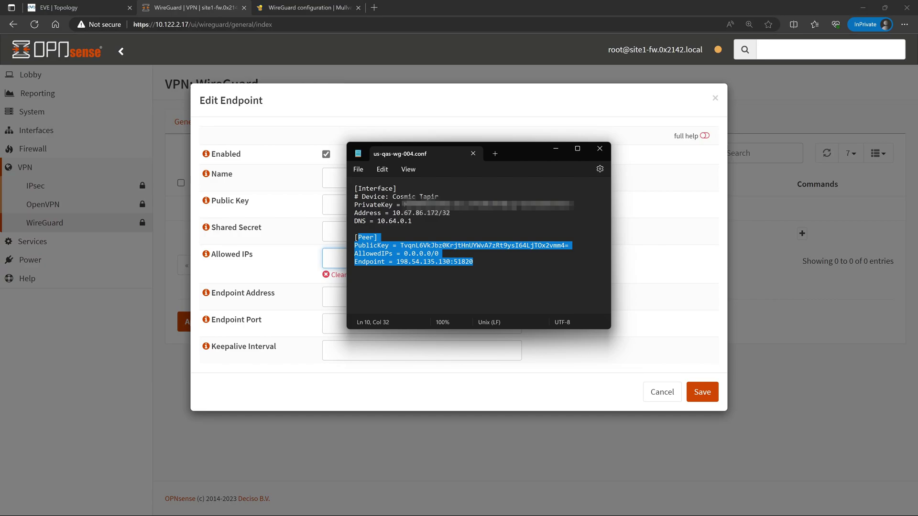
left_click(380, 238)
double_click(482, 246)
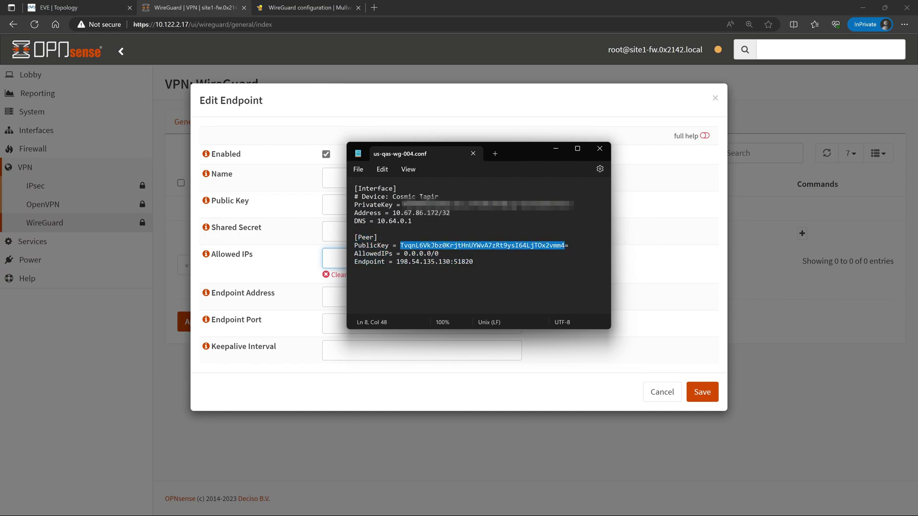
left_click_drag(554, 252, 408, 245)
Name the endpoint mullvad-us-qas-wg-004, paste the peer public key, and allow 0.0.0.0/0
key("alt+Tab")
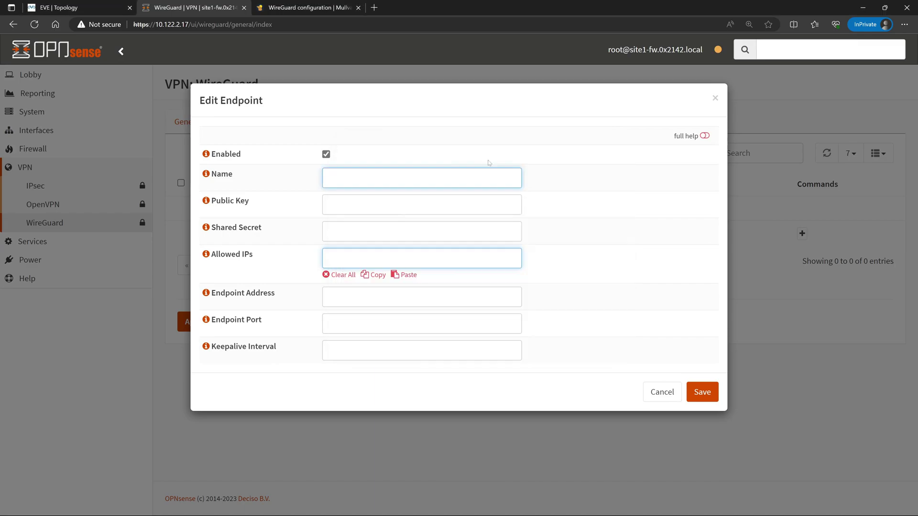
type("mullvad-us-qas-wg-004")
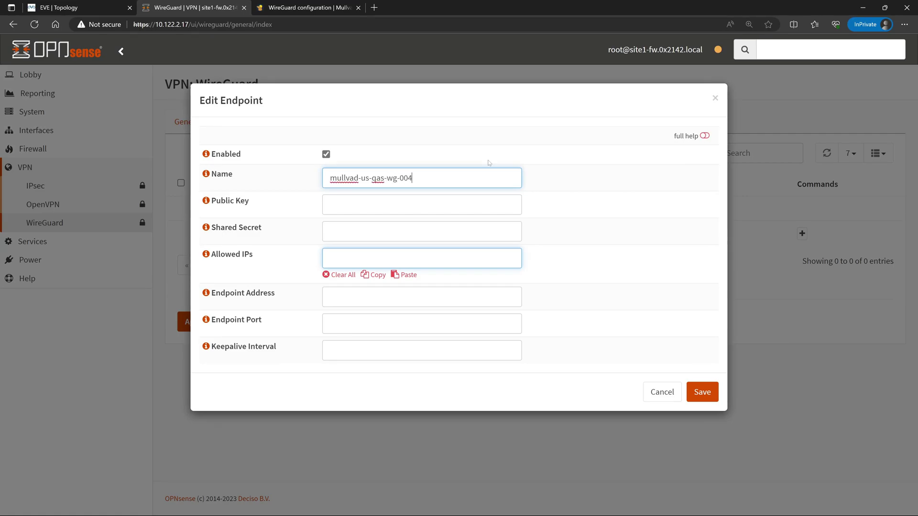
key("Tab")
key("Tab")
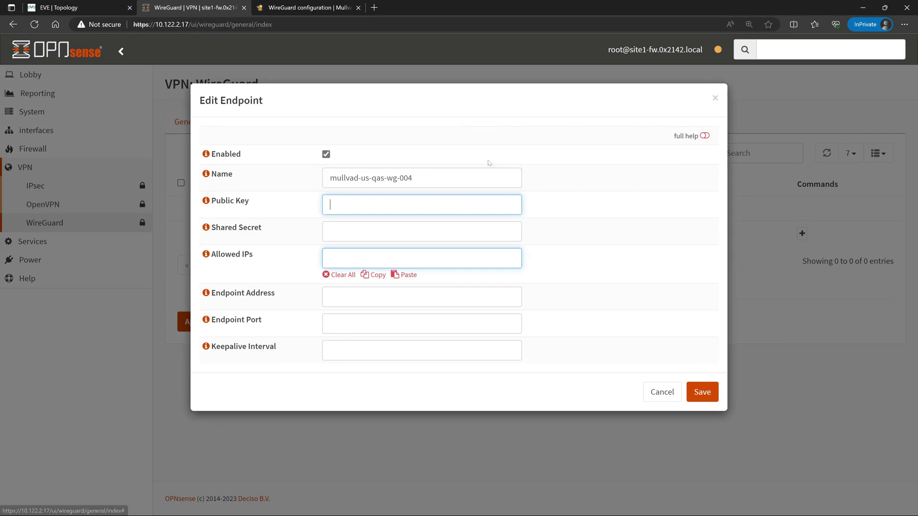
type("TvqnL6VkJbz0KrjtHnUYWvA7zRt9ysI64LjTOx2vmm4=")
key("Tab")
key("Tab")
key("Tab")
key("Tab")
type("0.0.0.0/0")
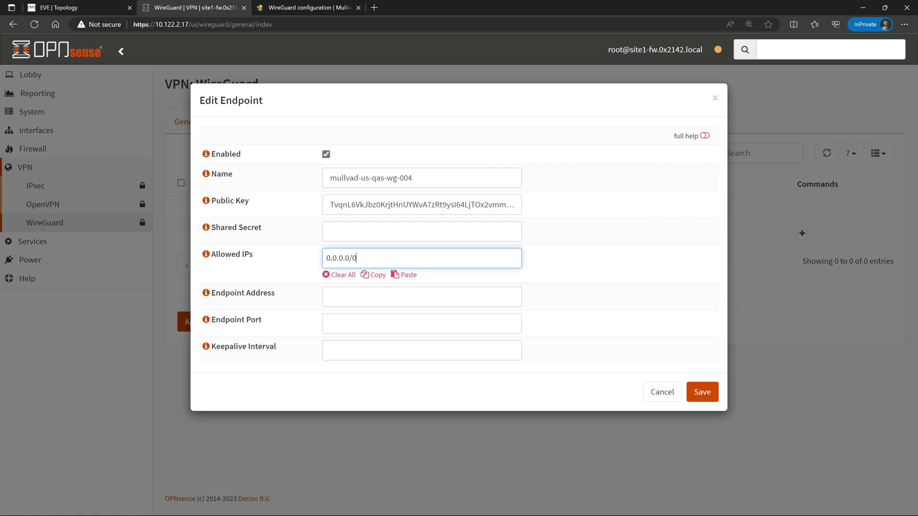
key("Tab")
key("Tab")
key("Tab")
key("Tab")
key("Tab")
Set endpoint address 198.54.135.130 from the config and port 51820, then save
key("alt+Tab")
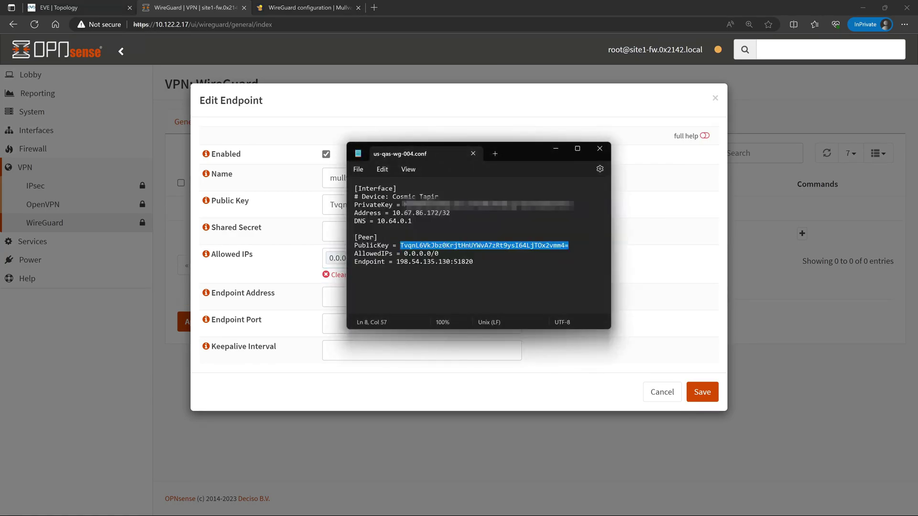
left_click_drag(397, 261, 443, 262)
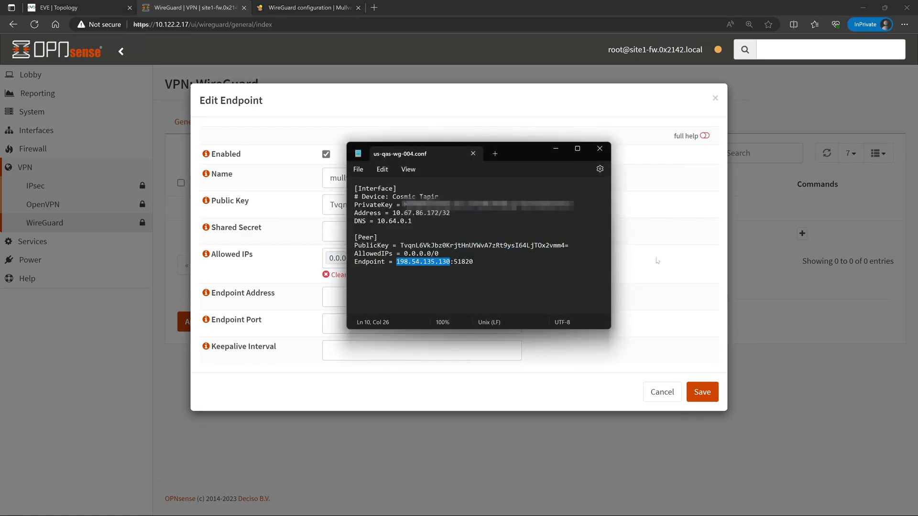
key("ctrl+c")
key("alt+Tab")
key("ctrl+v")
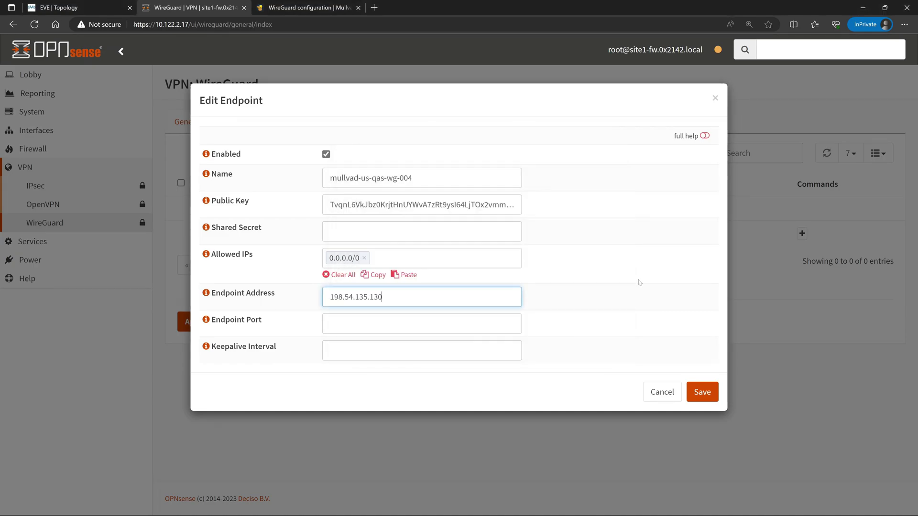
key("Tab")
type("51820")
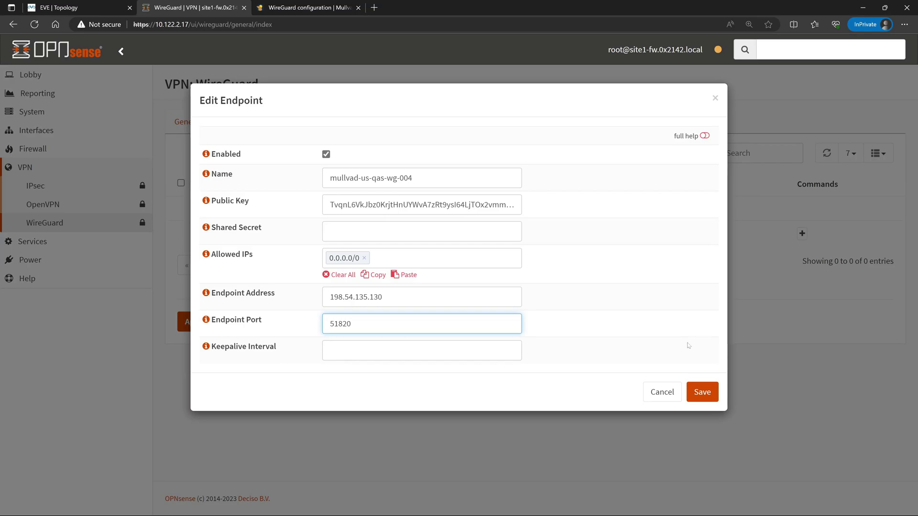
left_click(705, 397)
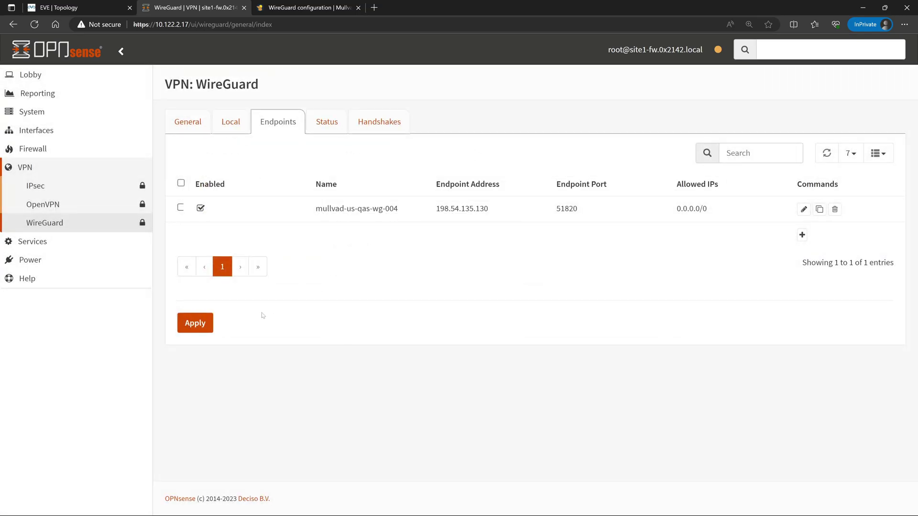
Apply the new endpoint and switch to the Local instances tab
left_click(193, 324)
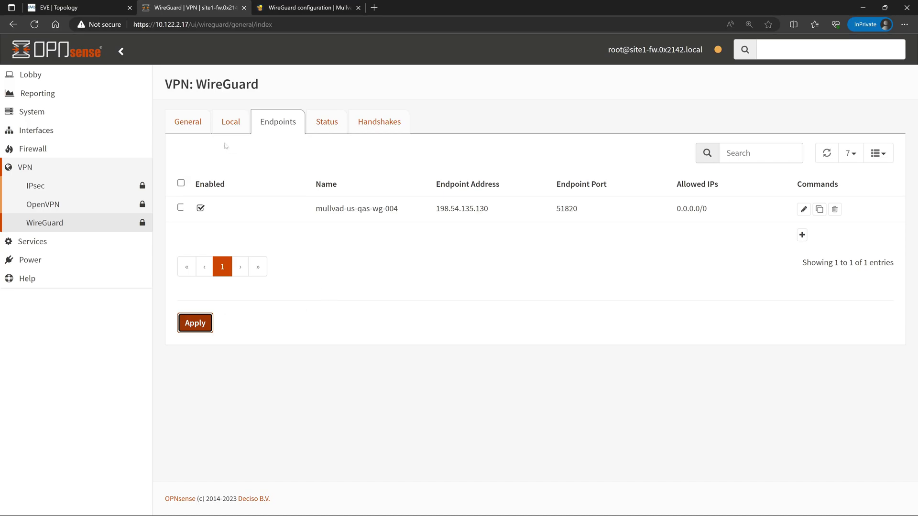
left_click(224, 125)
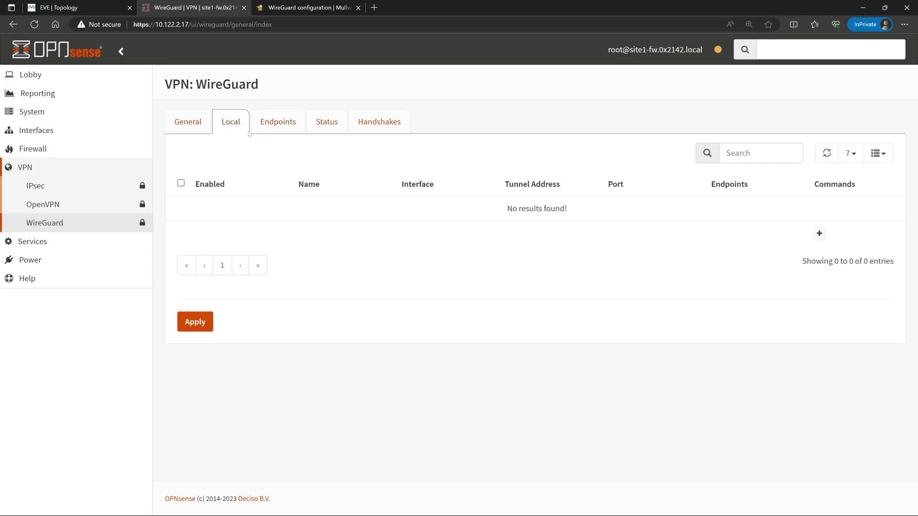
Add a local instance named mullvad with the Mullvad interface private key
left_click(819, 234)
key("alt+Tab")
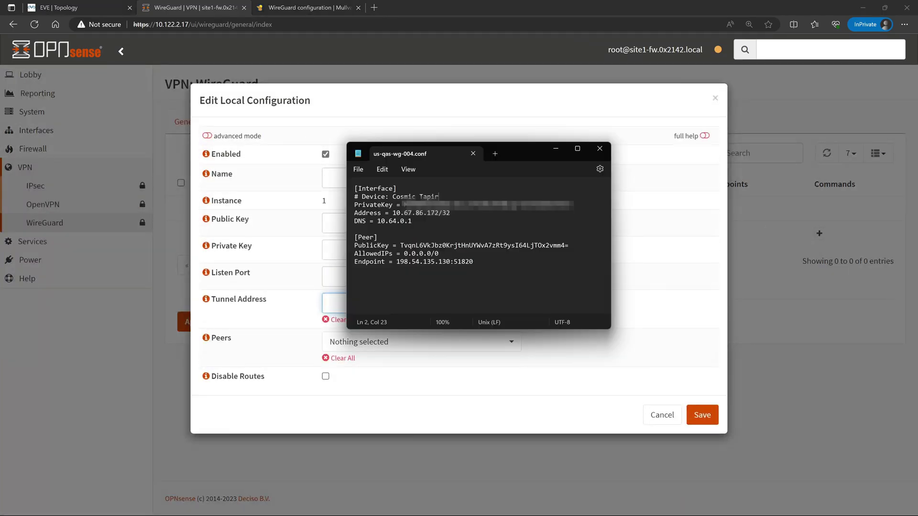
key("ctrl+Home")
key("shift+Down")
key("shift+Down")
key("shift+Down")
key("shift+Down")
key("shift+Down")
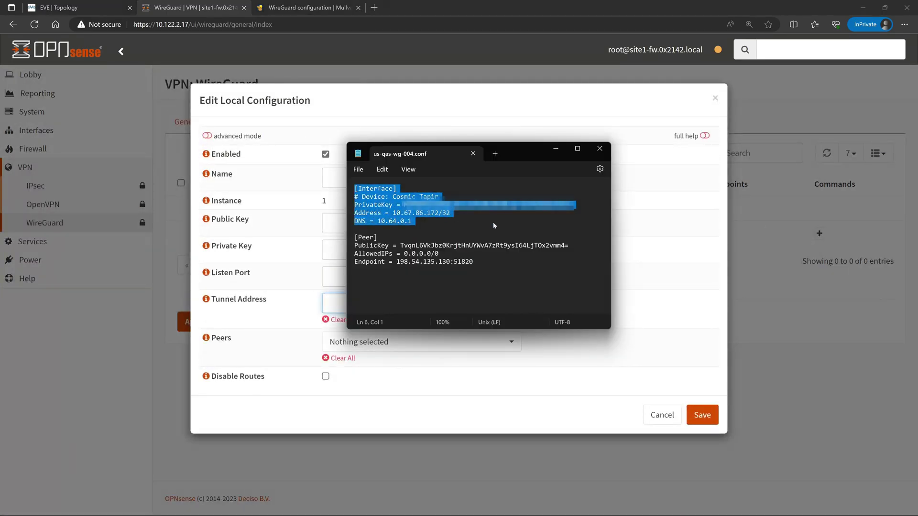
key("alt+Tab")
left_click(420, 178)
type("mullvad")
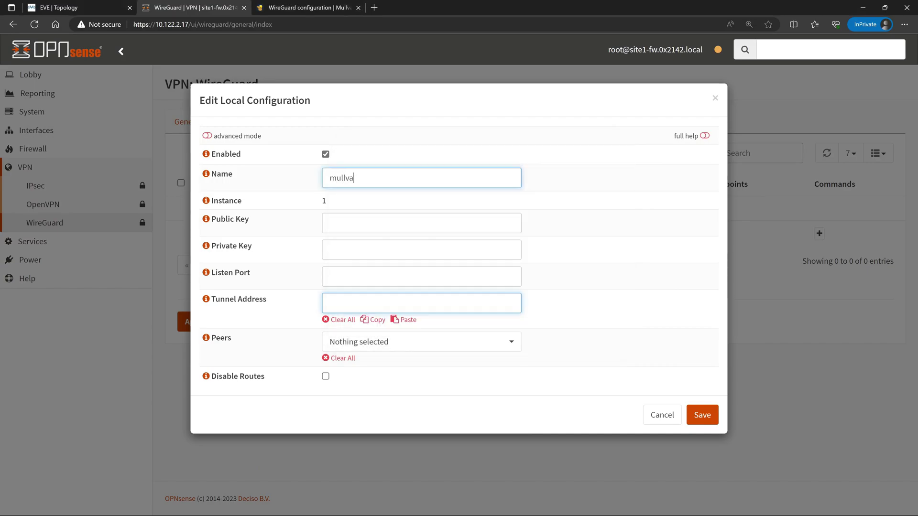
left_click(421, 250)
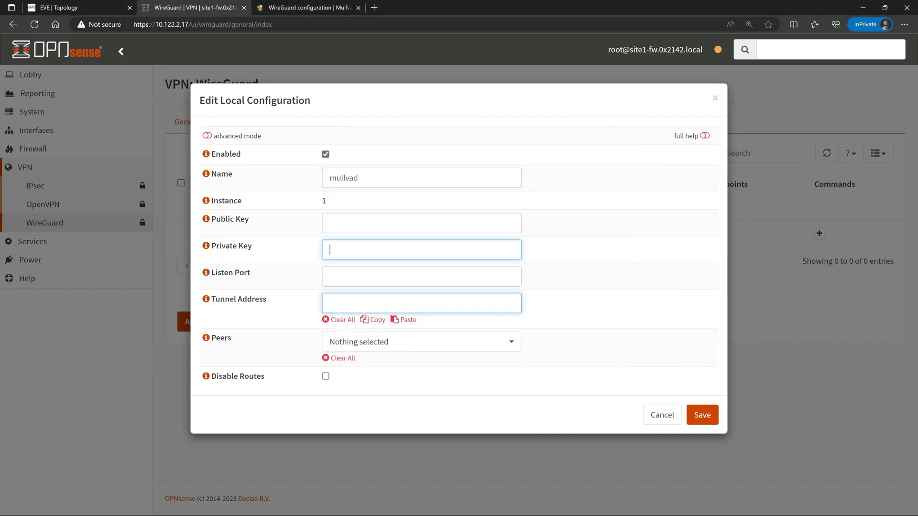
key("ctrl+v")
Set listen port 51820, tunnel address 10.67.86.172/32, peer mullvad-us-qas-wg-004, and save
left_click(421, 277)
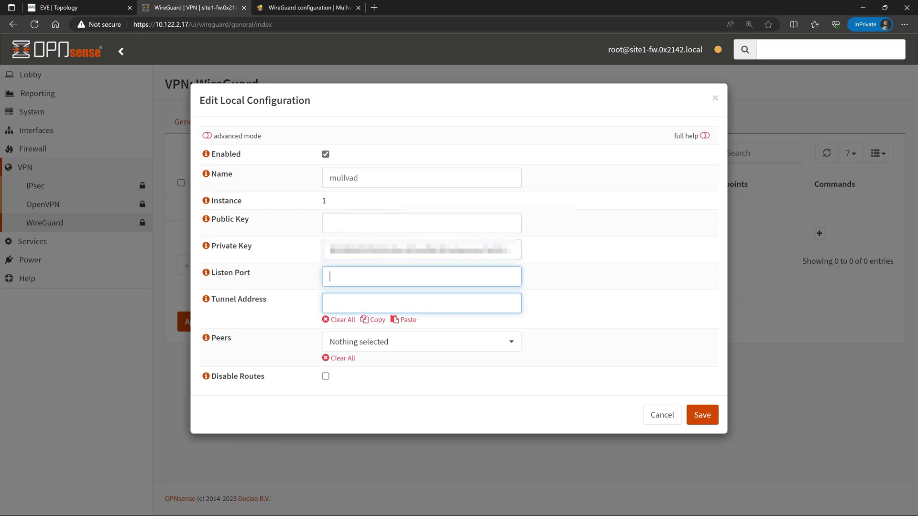
type("51820")
left_click(421, 303)
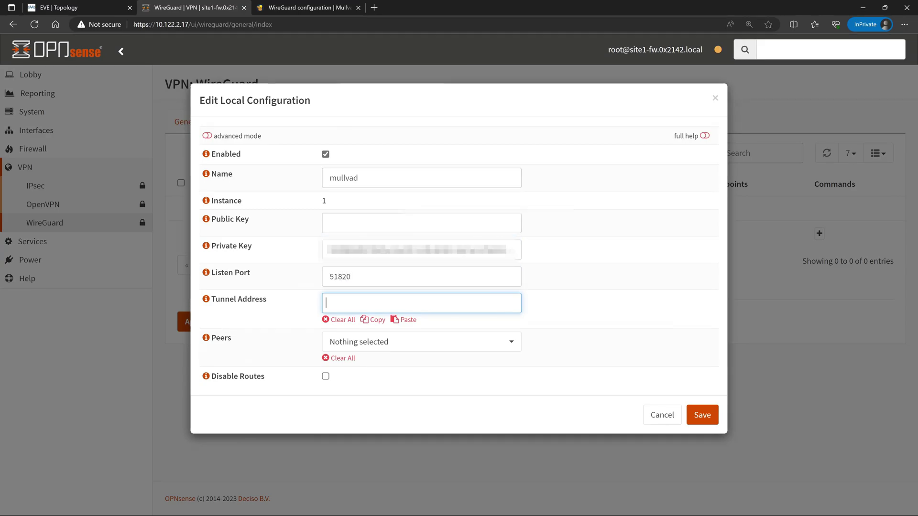
key("ctrl+v")
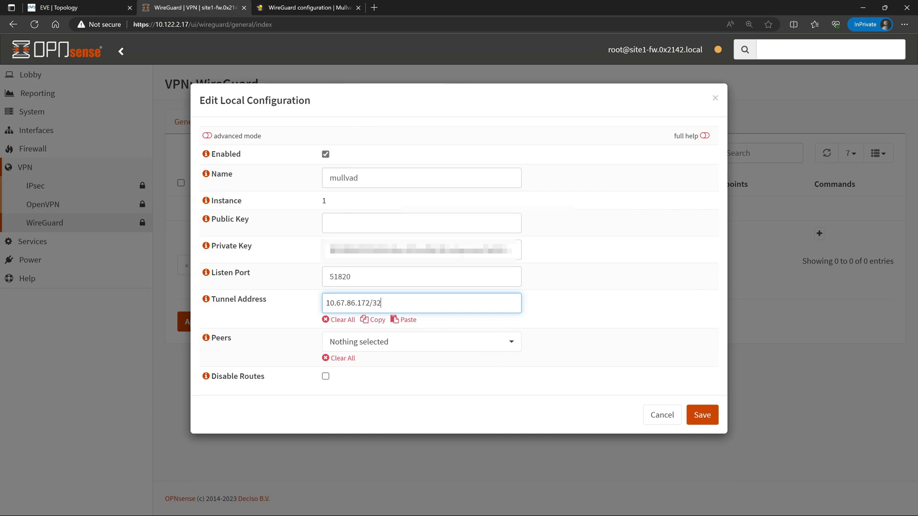
left_click(516, 341)
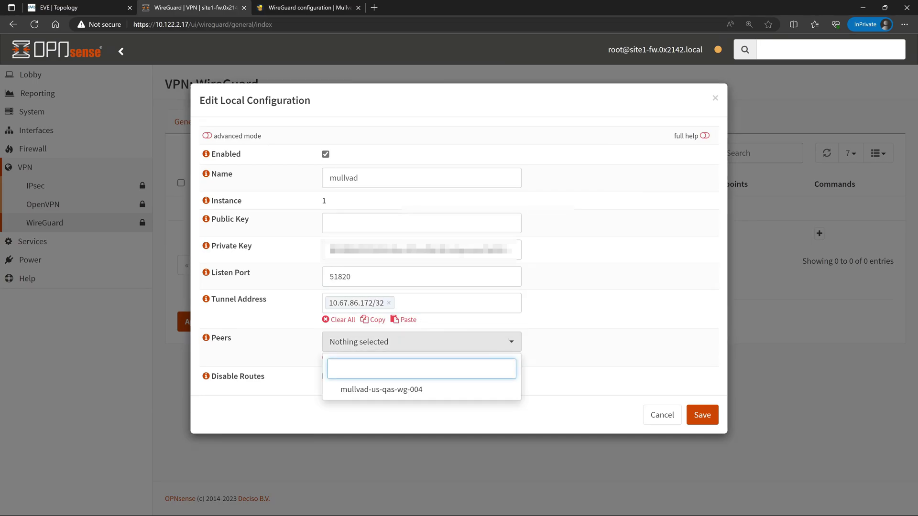
left_click(481, 389)
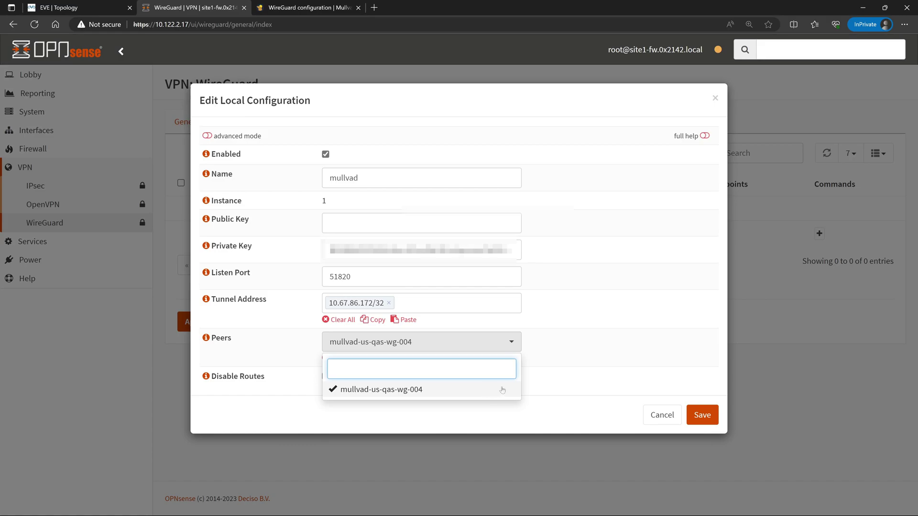
left_click(608, 391)
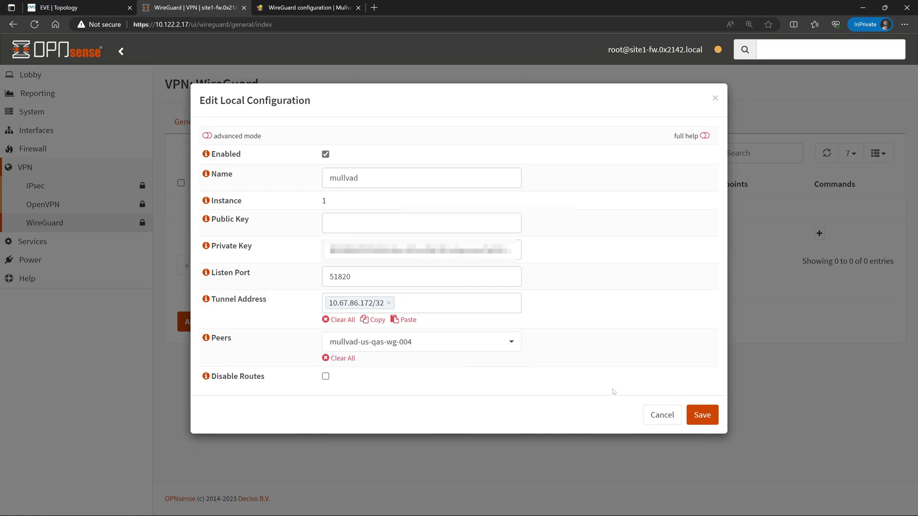
left_click(709, 418)
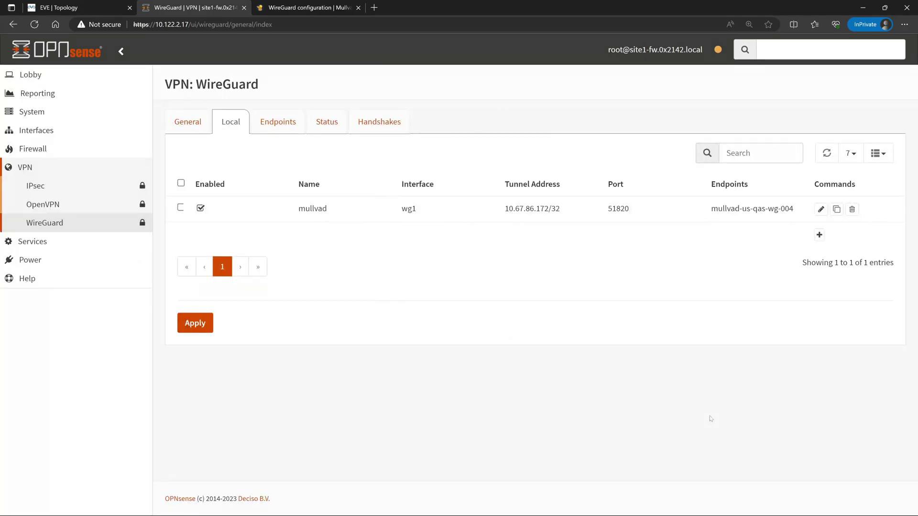
Apply the WireGuard configuration and confirm wg1's recent handshake with peer 198.54.135.130:51820
left_click(196, 324)
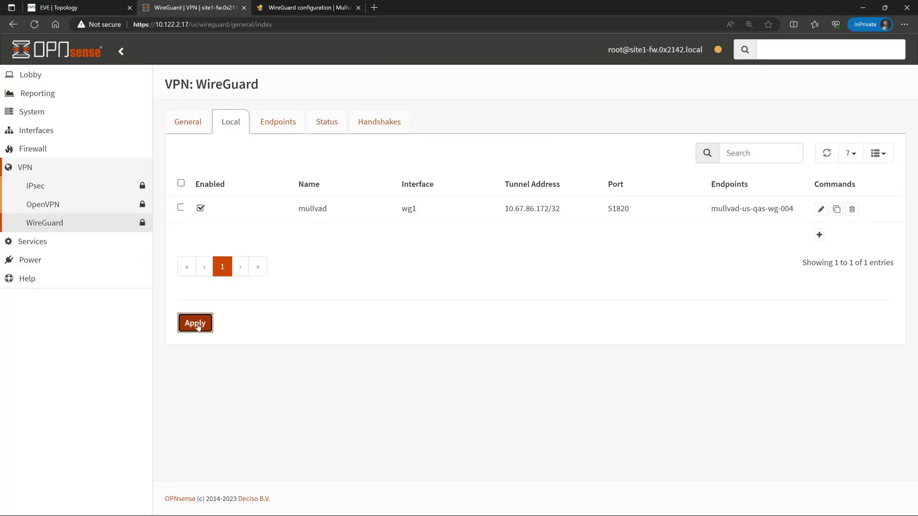
left_click(197, 326)
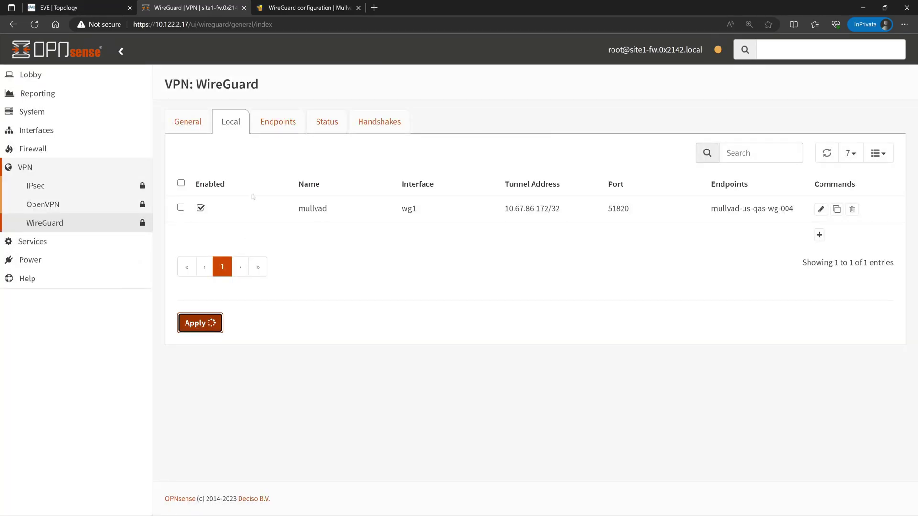
left_click(325, 122)
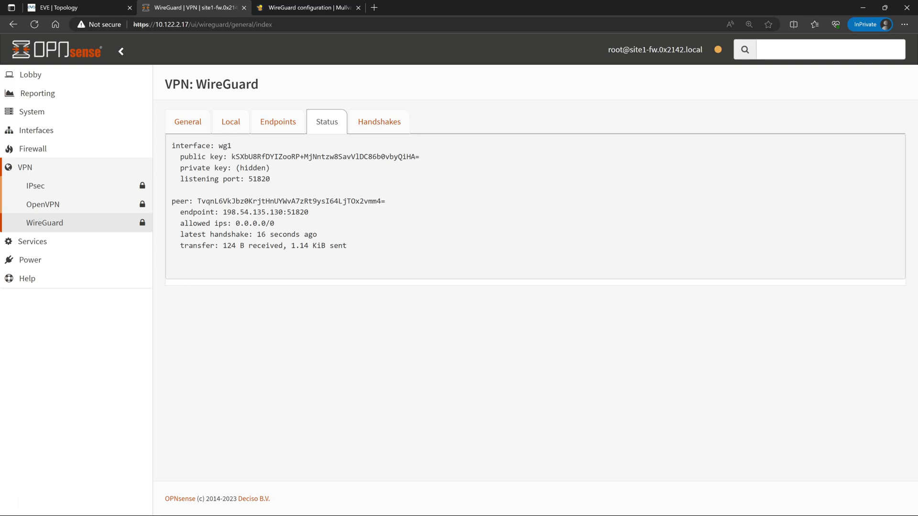
left_click(114, 155)
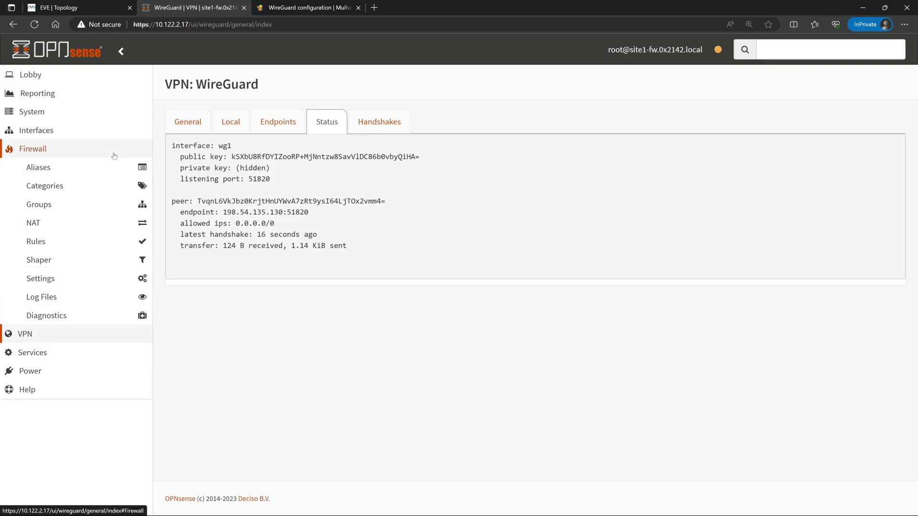
Start a new WireGuard (Group) firewall rule with the direction set to out
left_click(77, 243)
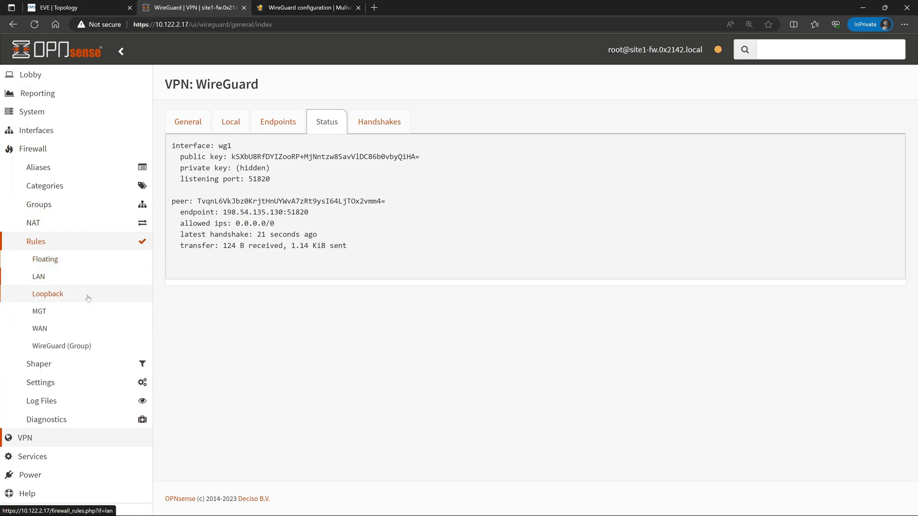
left_click(76, 346)
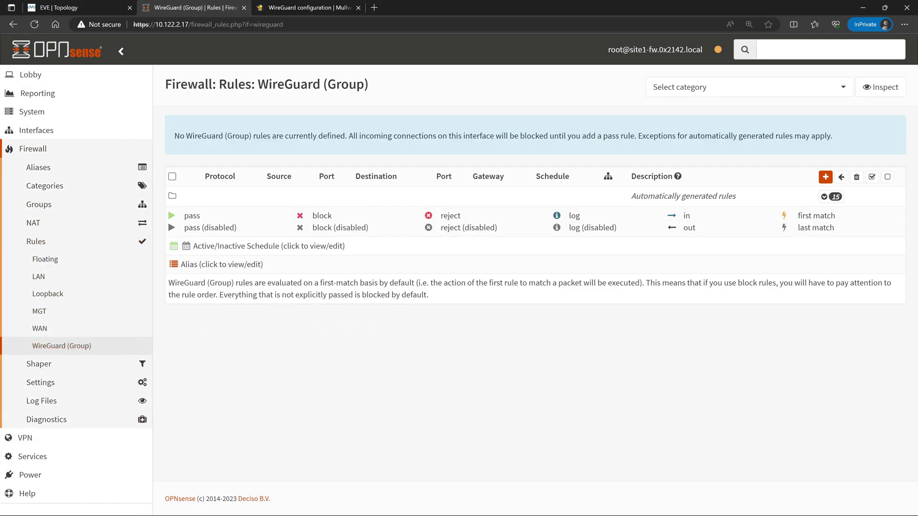
left_click(826, 178)
scroll(829, 184, "up", 2)
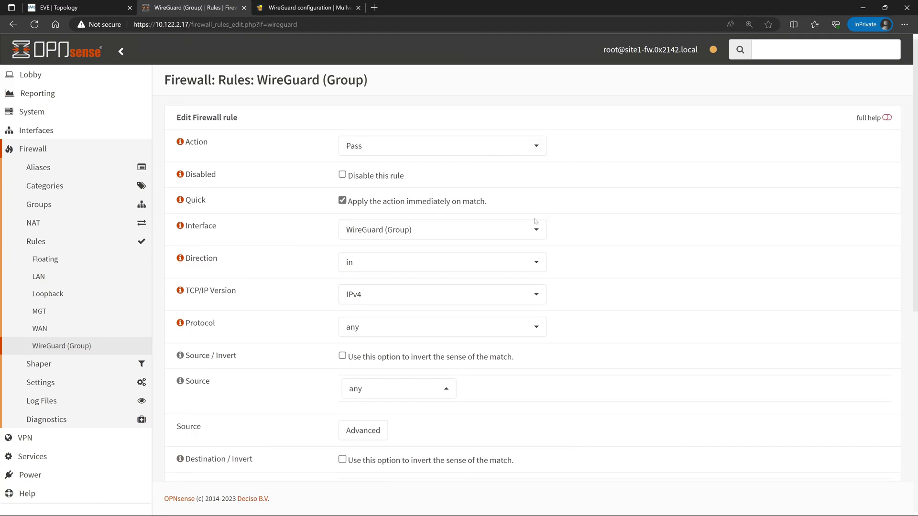
left_click(536, 264)
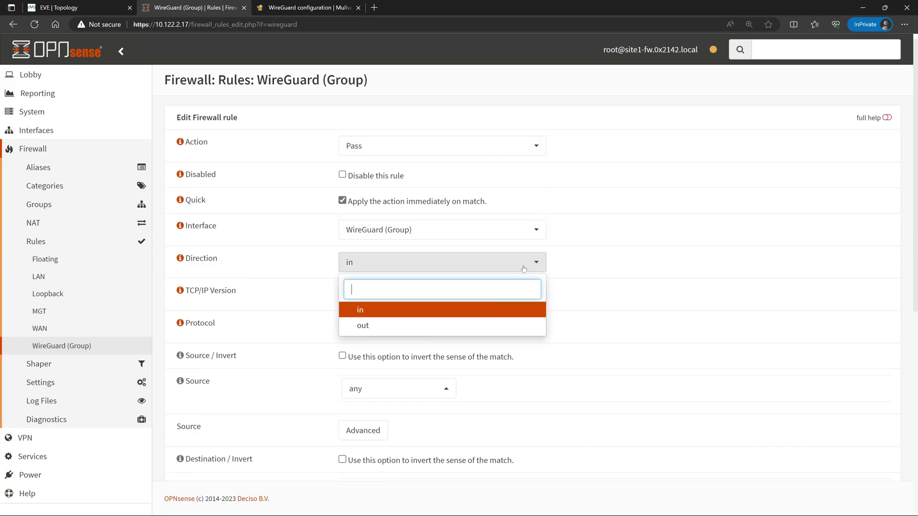
left_click(471, 327)
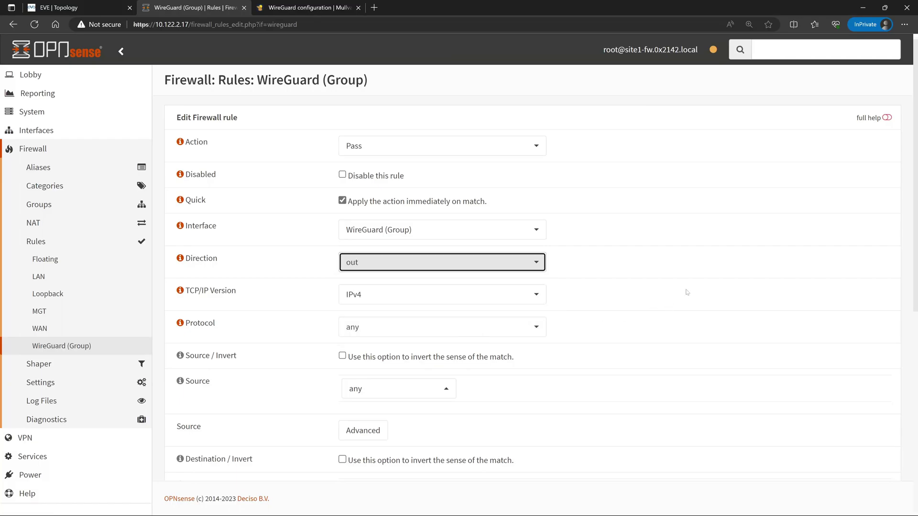
scroll(645, 292, "down", 5)
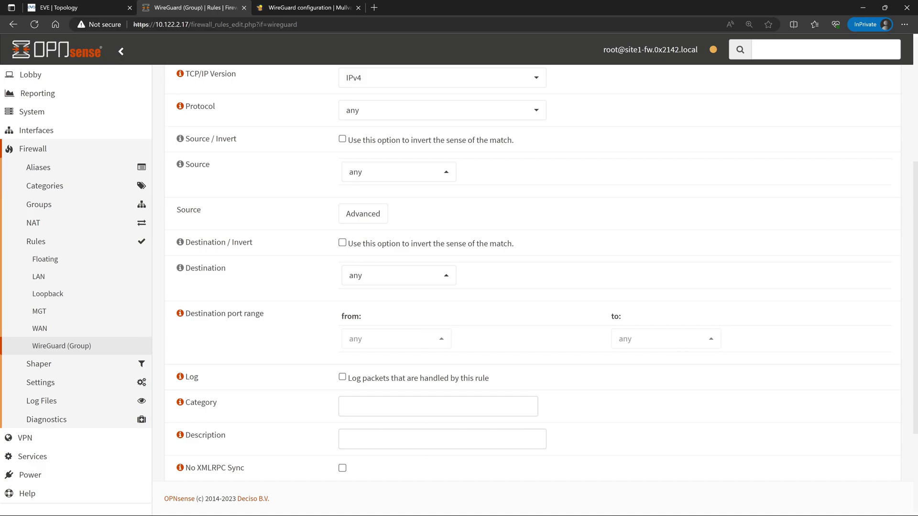
Enable packet logging on the rule, save it and apply the firewall changes
left_click(343, 378)
scroll(648, 325, "down", 1)
scroll(648, 325, "down", 3)
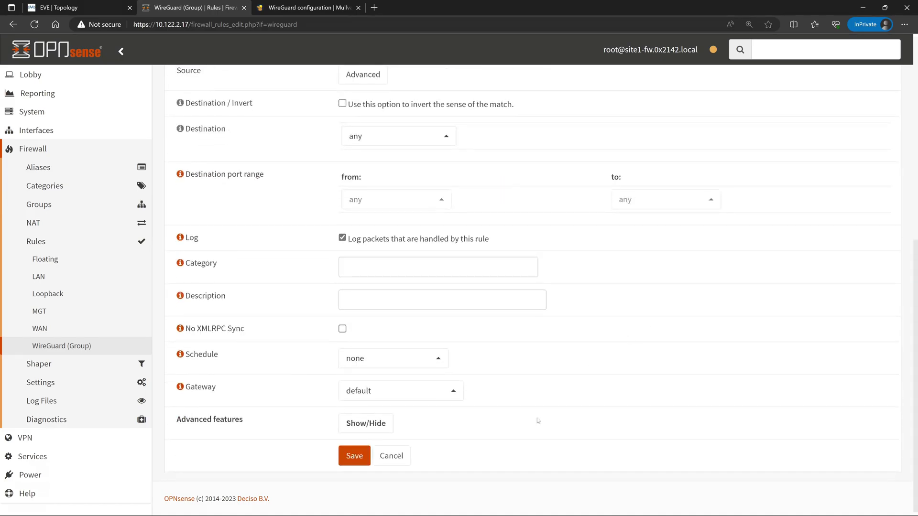
left_click(351, 457)
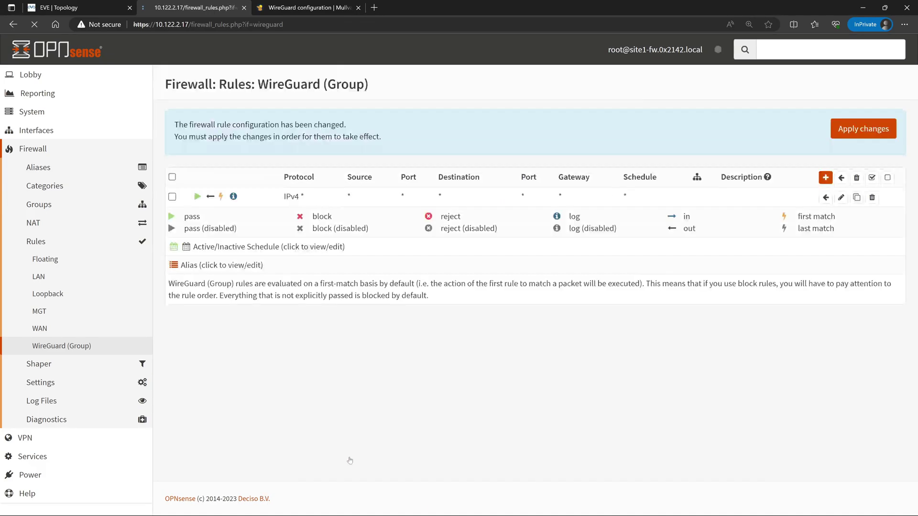
left_click(863, 136)
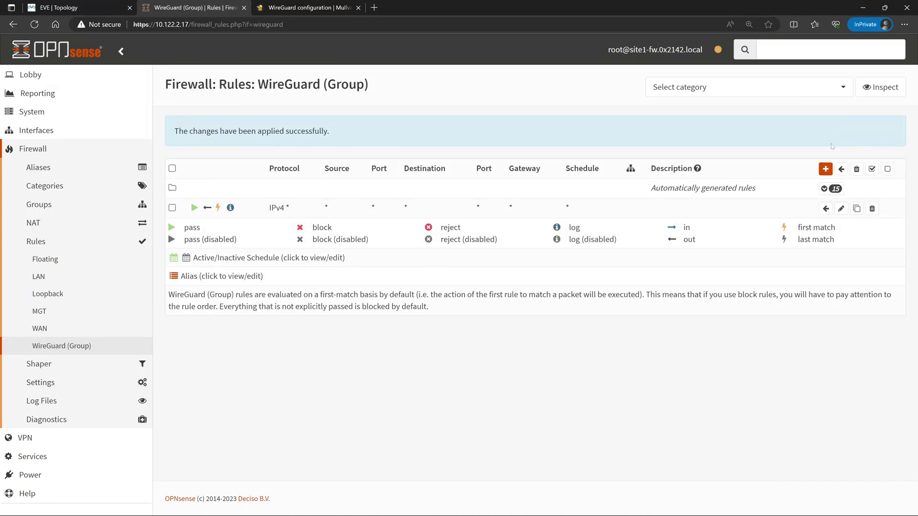
left_click(67, 225)
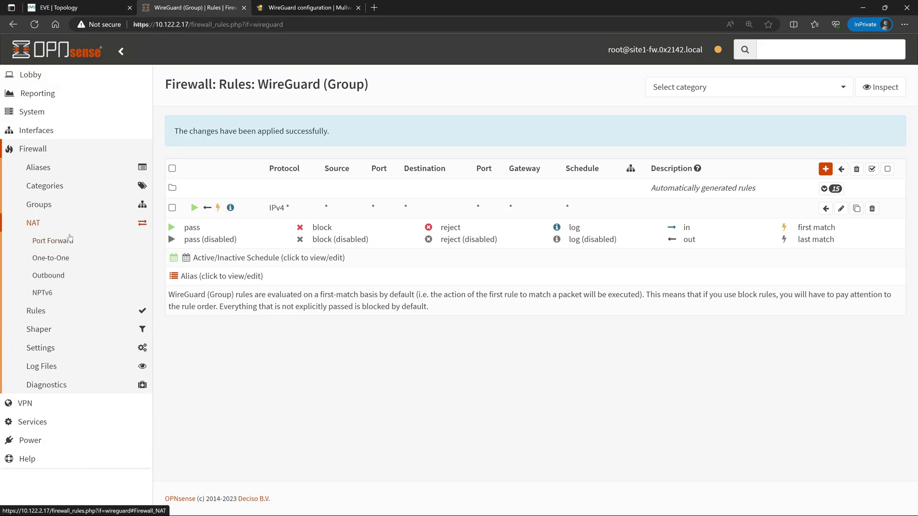
Switch outbound NAT to Hybrid rule generation, then save and apply the change
left_click(76, 277)
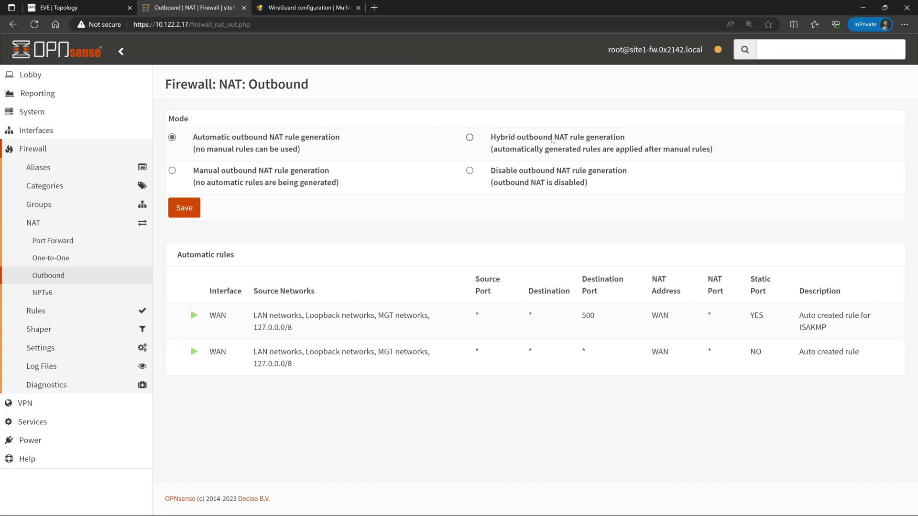
left_click(470, 138)
left_click(184, 209)
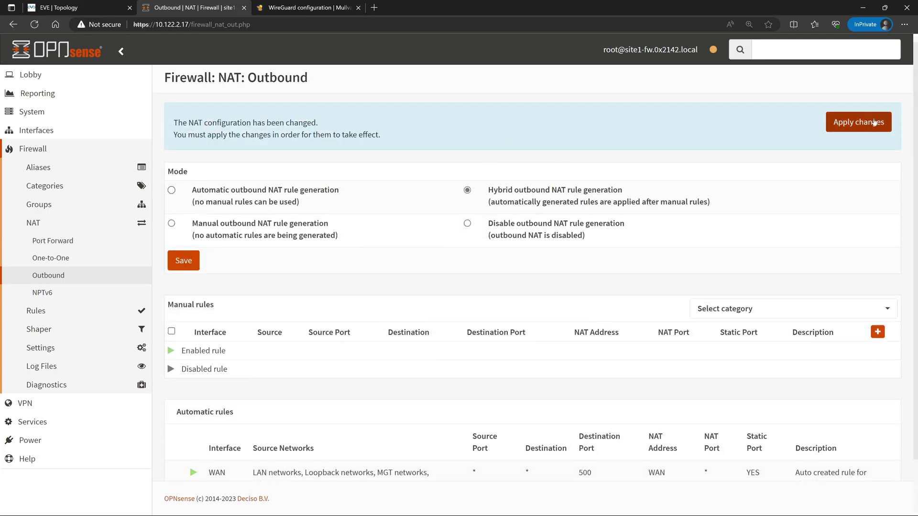
left_click(863, 124)
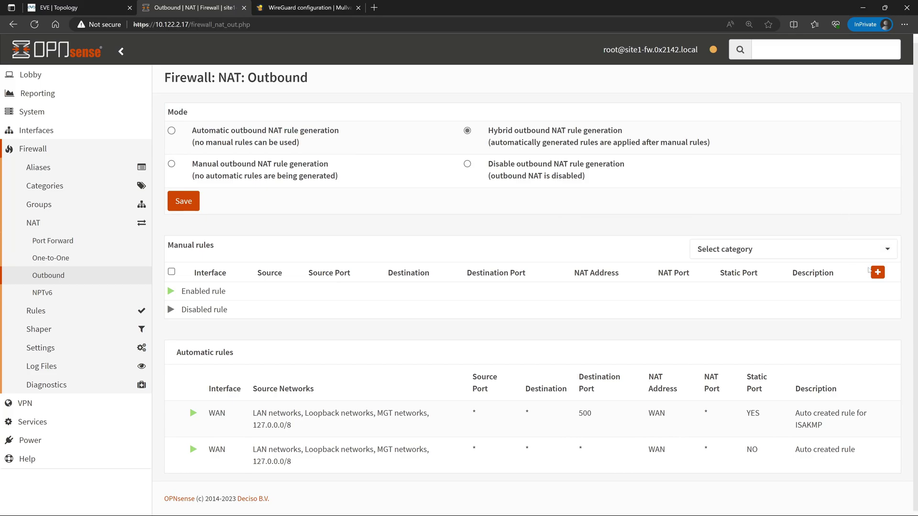
Add a logged manual outbound NAT rule on WireGuard (Group), save and apply it
left_click(878, 272)
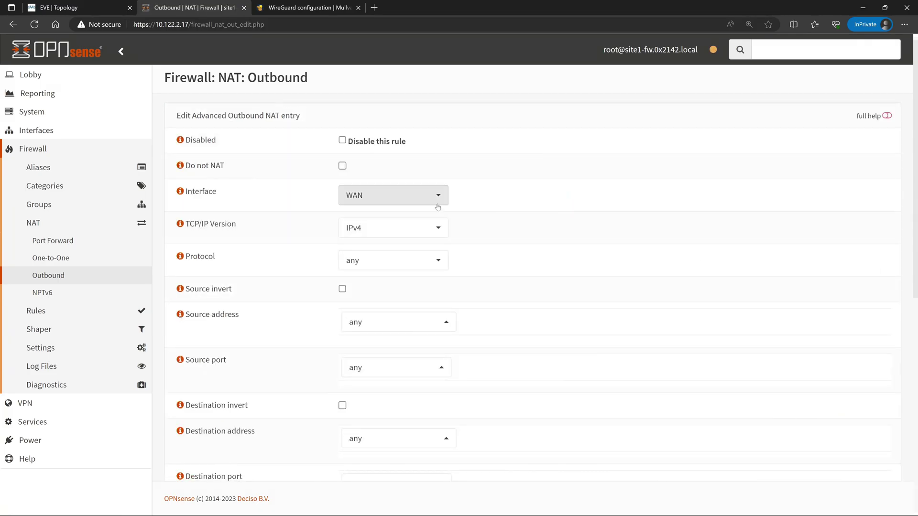
left_click(393, 195)
left_click(426, 306)
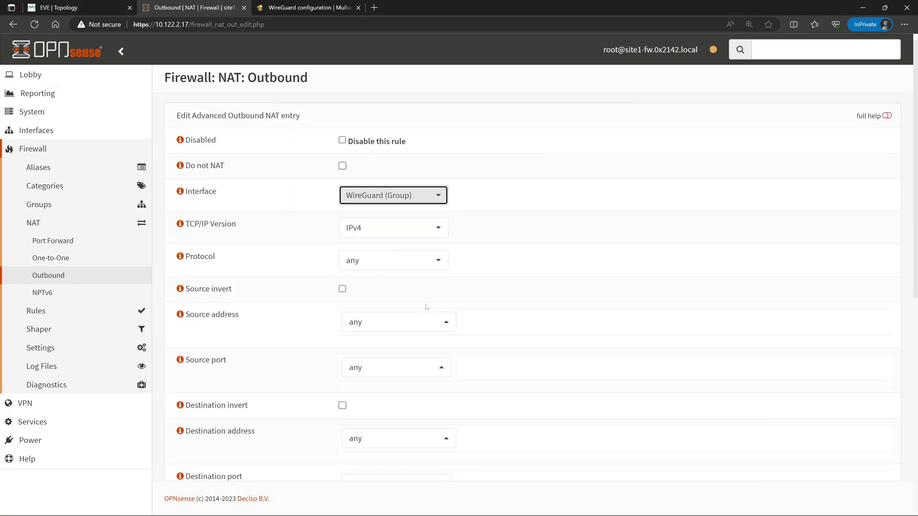
left_click(458, 278)
scroll(451, 145, "down", 2)
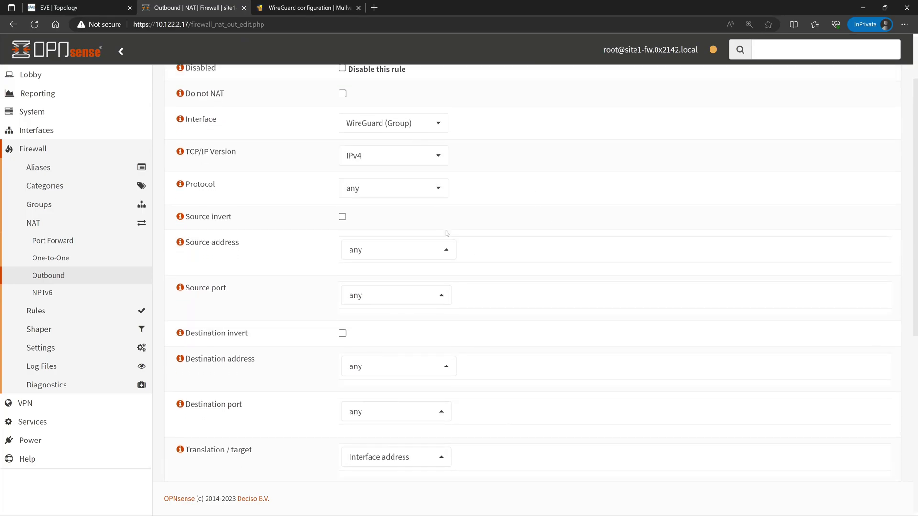
scroll(456, 232, "down", 2)
scroll(462, 241, "down", 1)
left_click(342, 352)
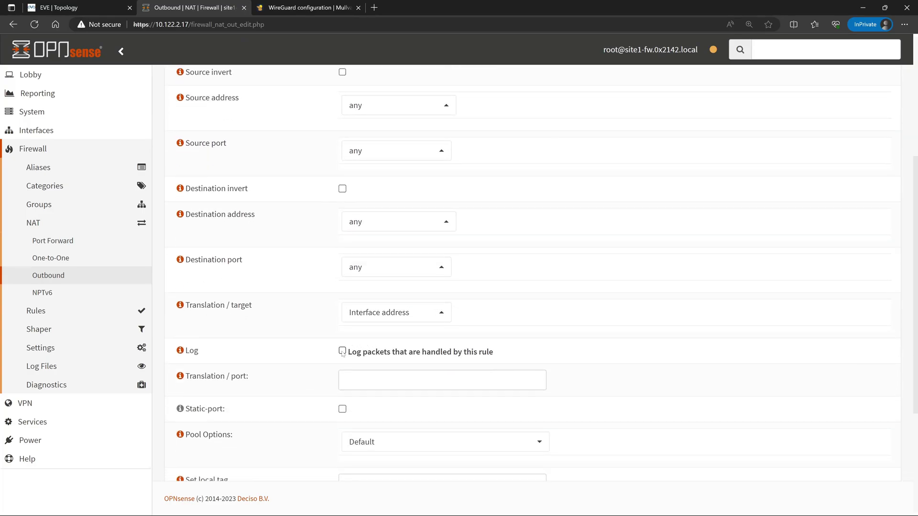
scroll(555, 299, "down", 4)
left_click(350, 462)
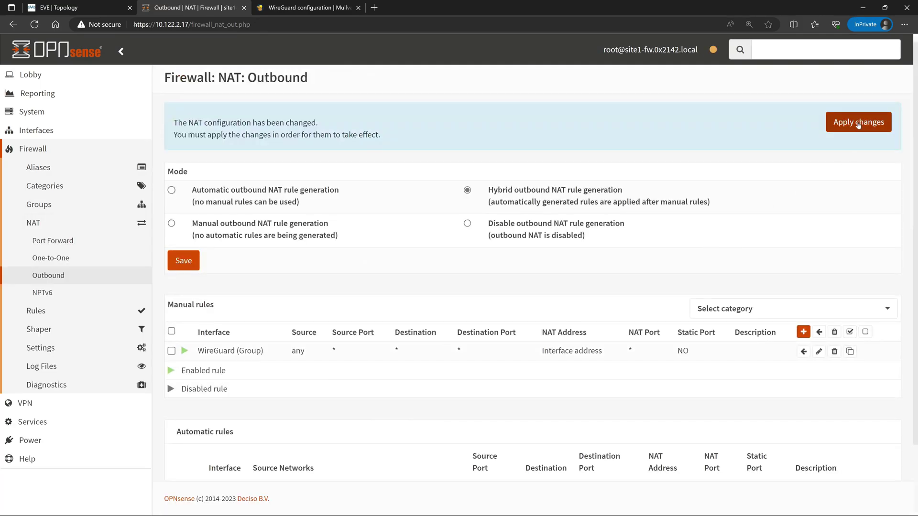
left_click(858, 126)
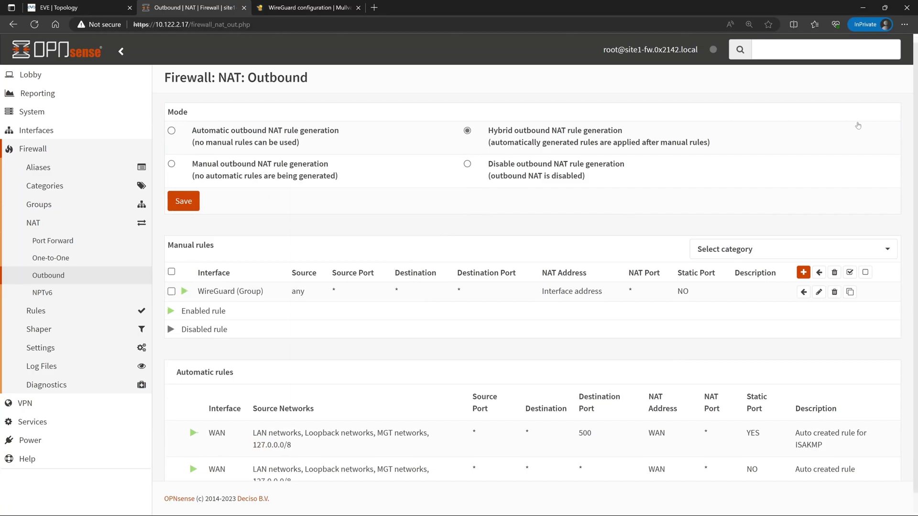
On the client VM, load mullvad.net in Firefox to confirm server us-qas-wg-004 is used
key("alt+Tab")
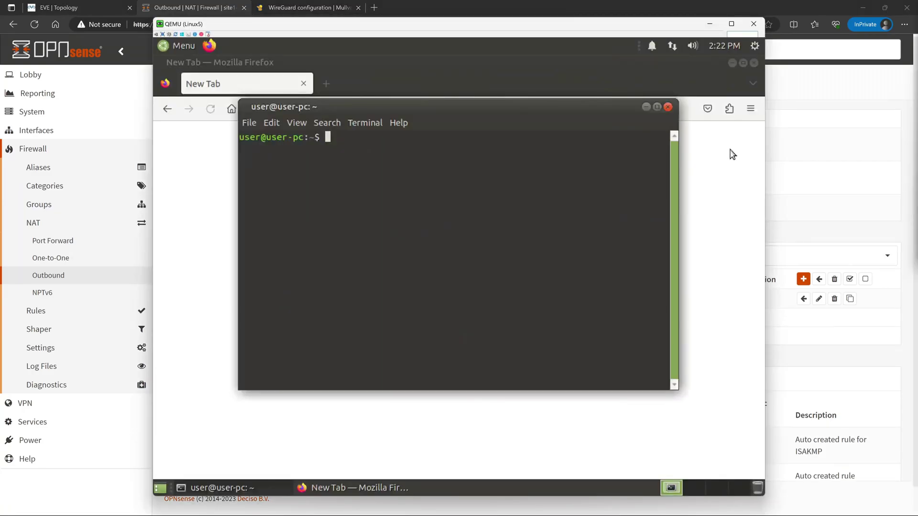
left_click(730, 153)
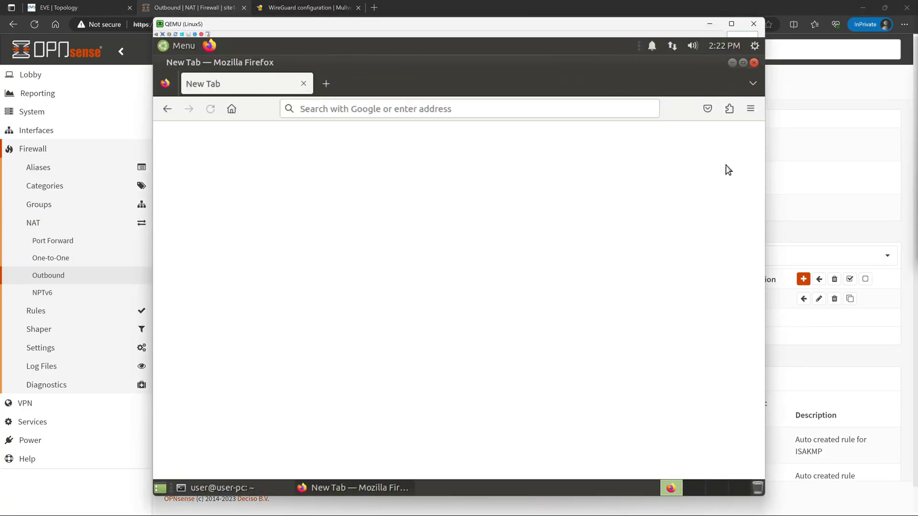
left_click(548, 110)
type("mullvad.net")
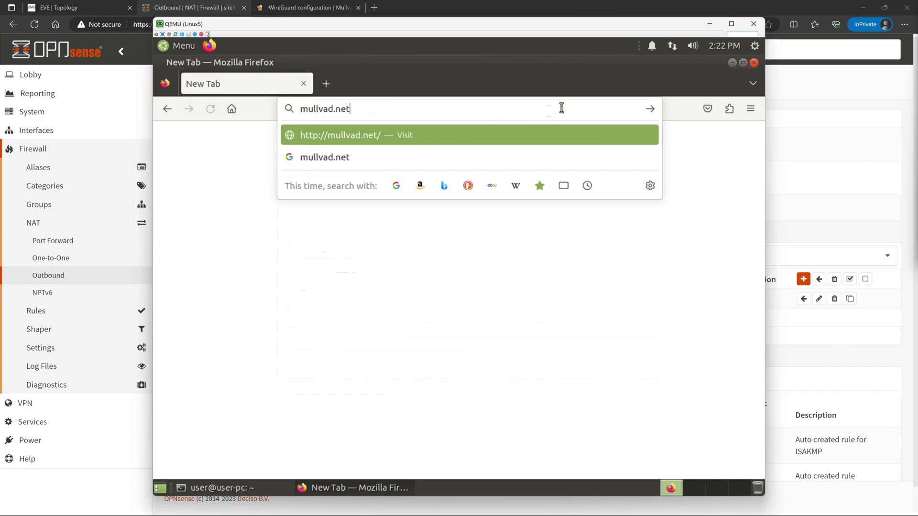
key("Return")
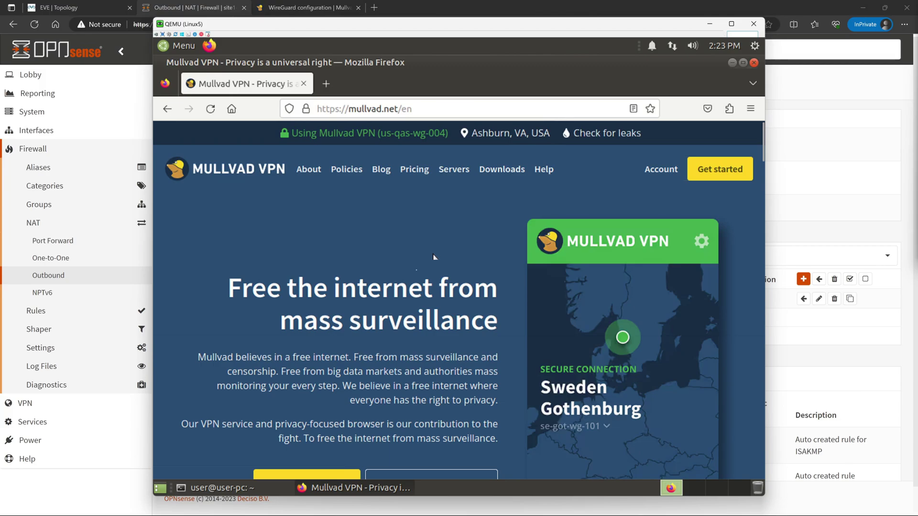
Run tracepath 8.8.8.8 in the terminal and stop it once hops via 10.64.0.1 appear
left_click(236, 487)
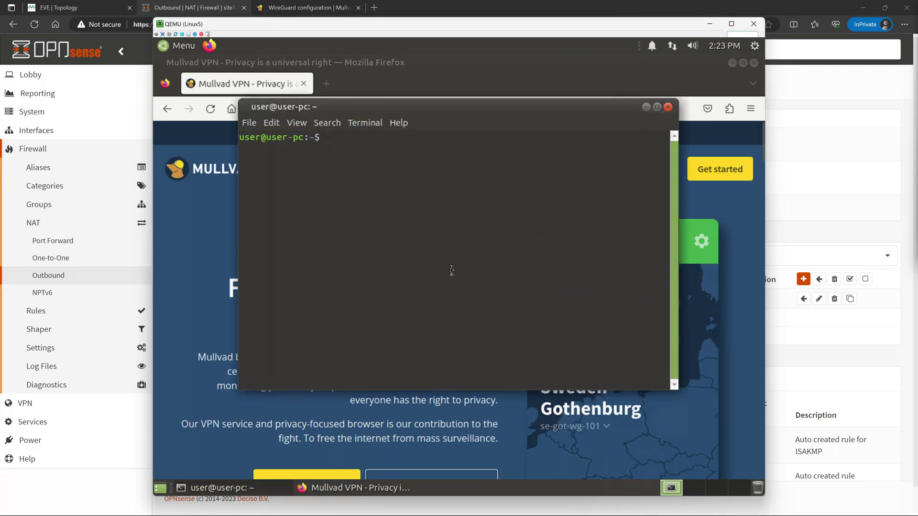
type("tracepath 8.8.8.8")
key("Return")
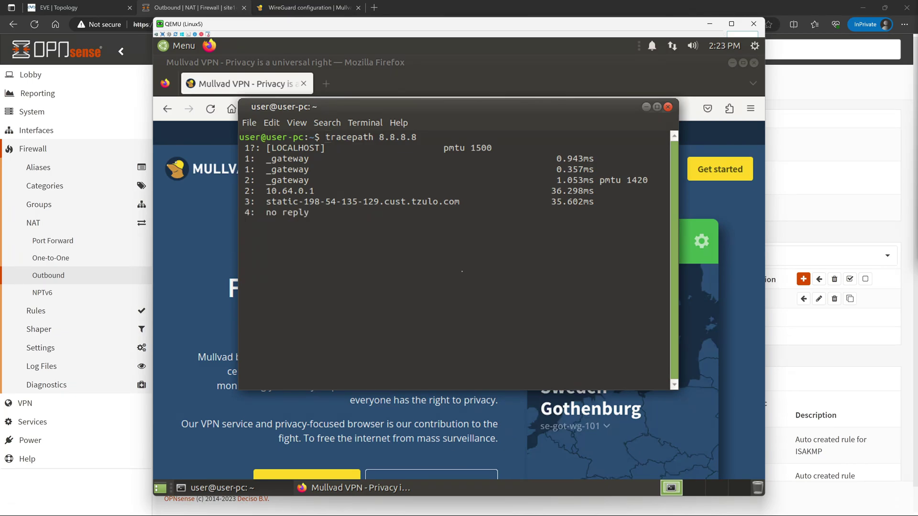
key("ctrl+c")
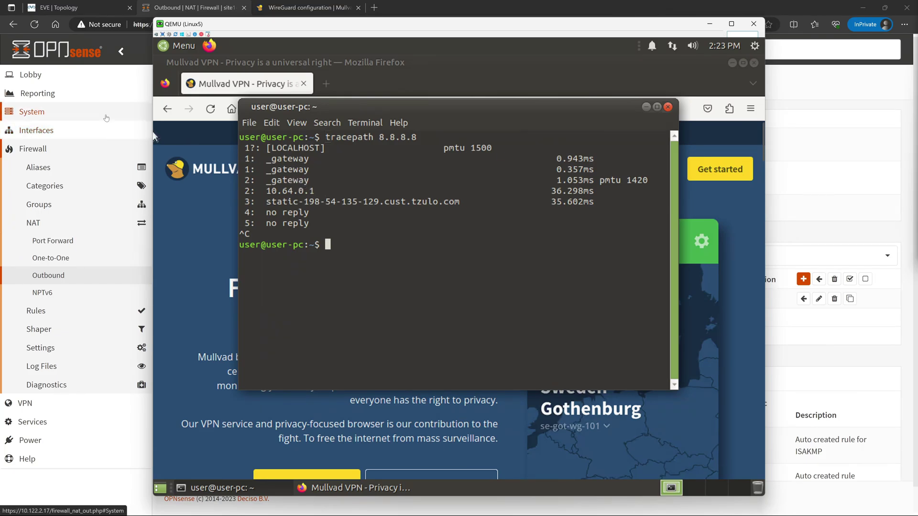
left_click(106, 117)
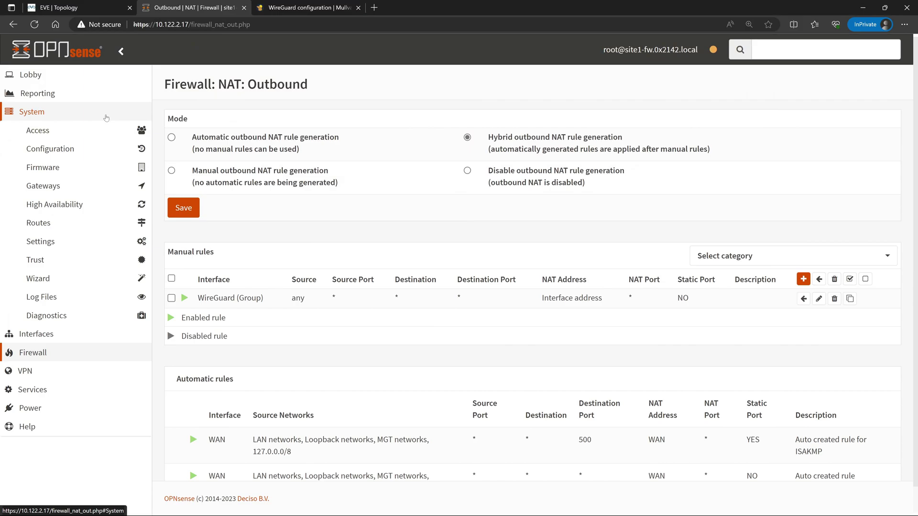
View the System > Routes > Status table, showing 0.0.0.0/1 routed over wg1
left_click(51, 223)
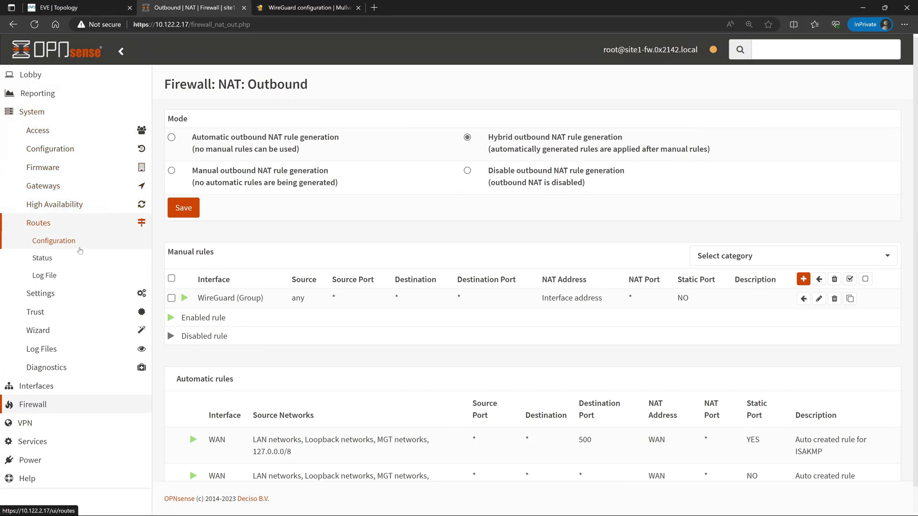
left_click(76, 257)
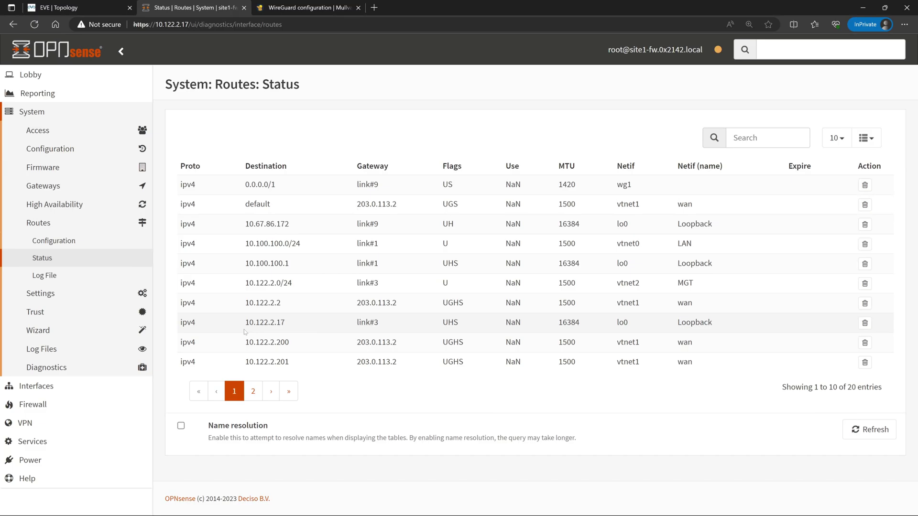
left_click(85, 442)
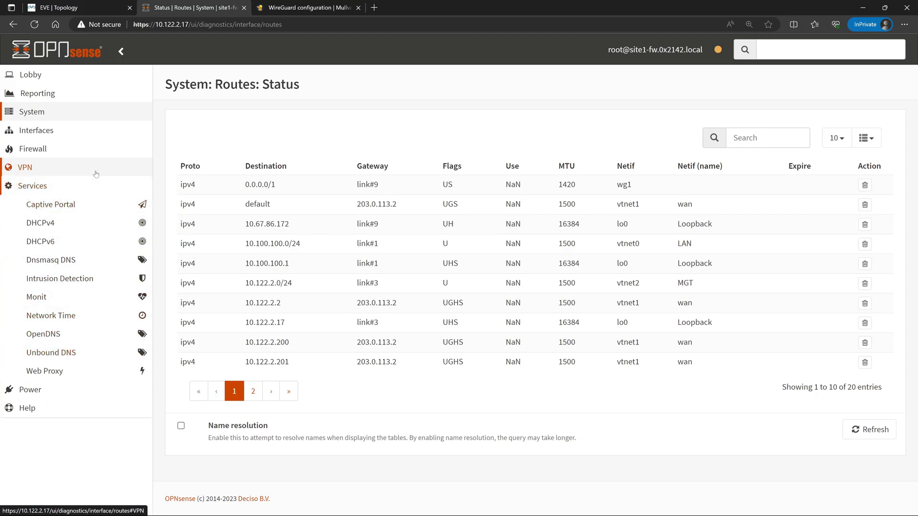
left_click(81, 167)
left_click(80, 220)
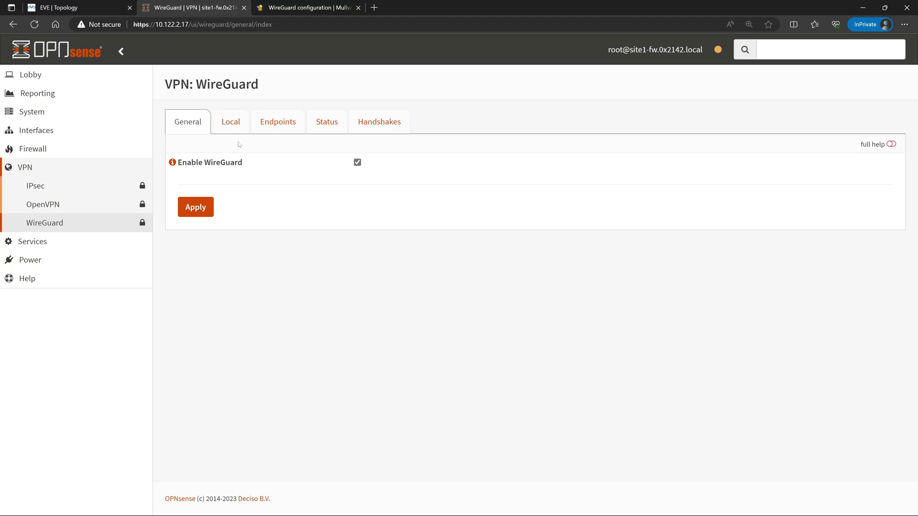
Edit the mullvad instance to disable routes and set tunnel address 10.67.86.172, then save and apply
left_click(232, 122)
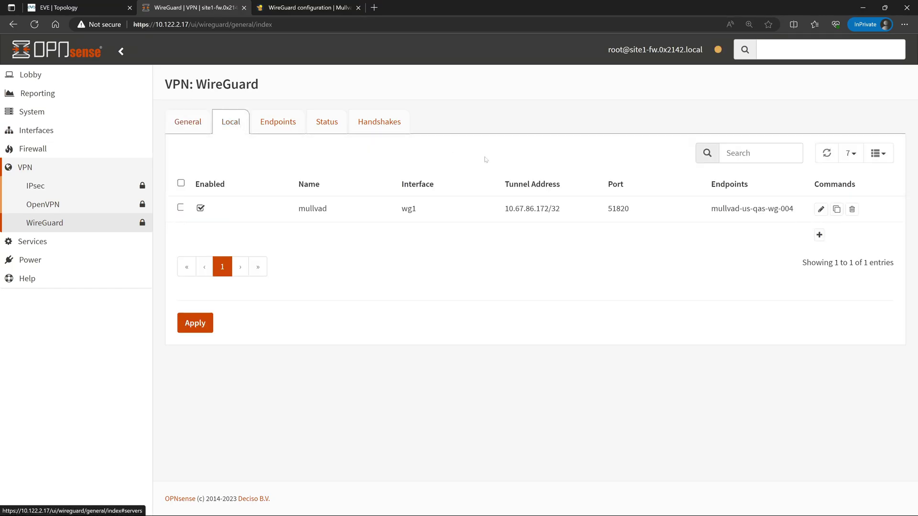
left_click(821, 209)
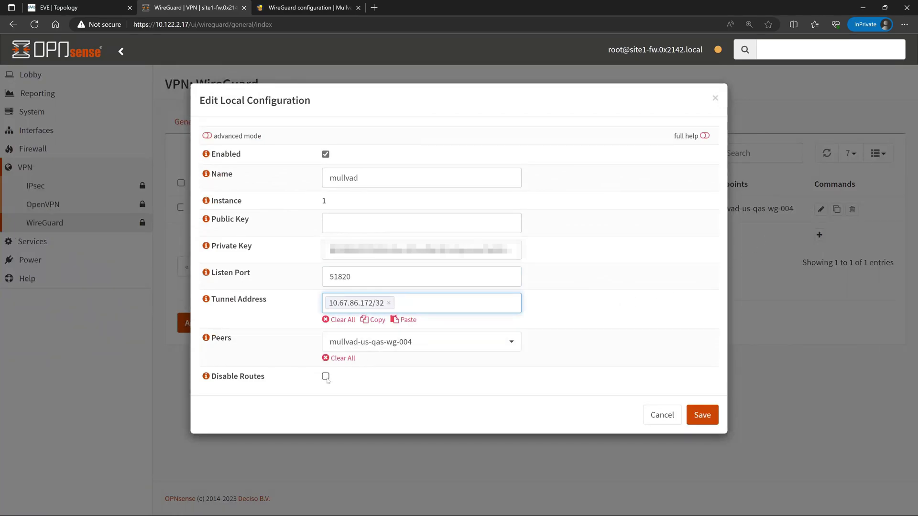
left_click(328, 379)
key("BackSpace")
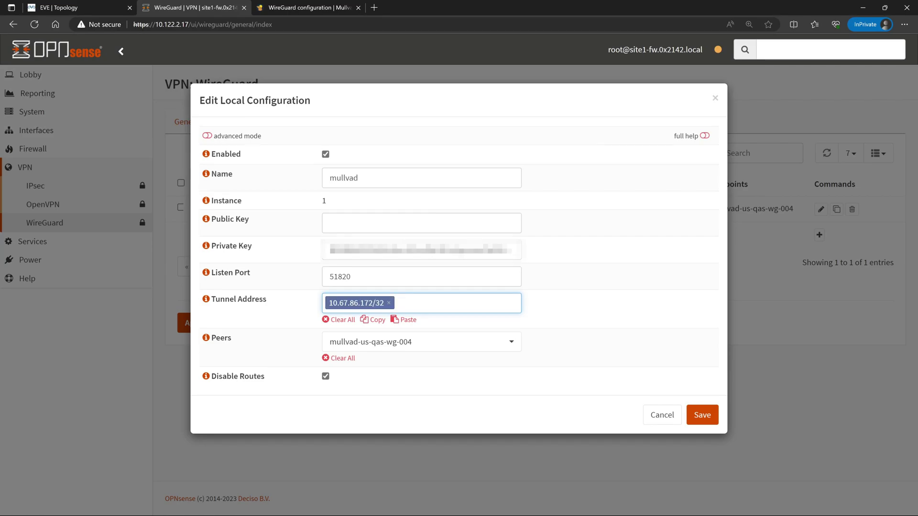
key("BackSpace")
key("ctrl+v")
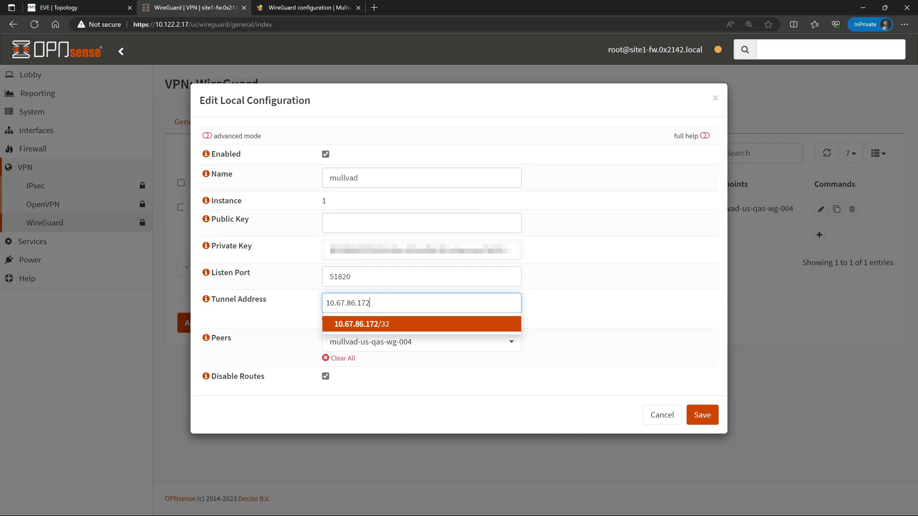
left_click(697, 414)
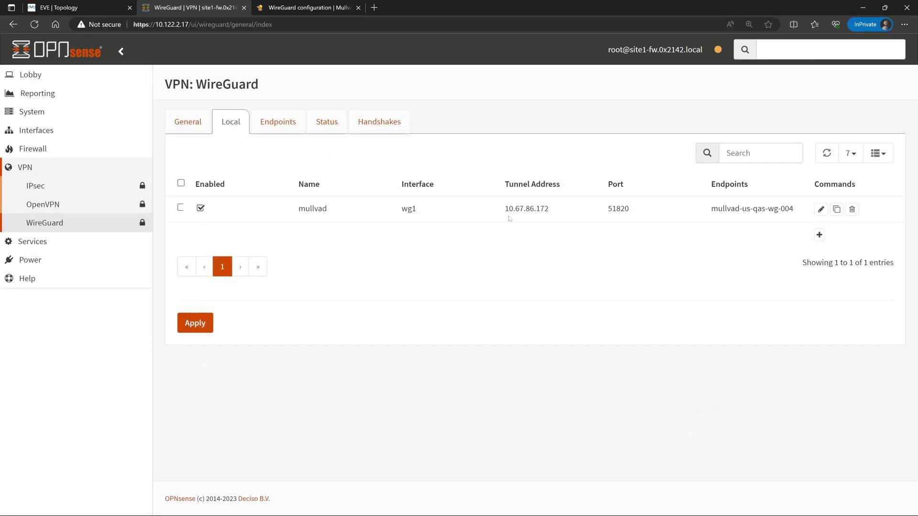
left_click(197, 324)
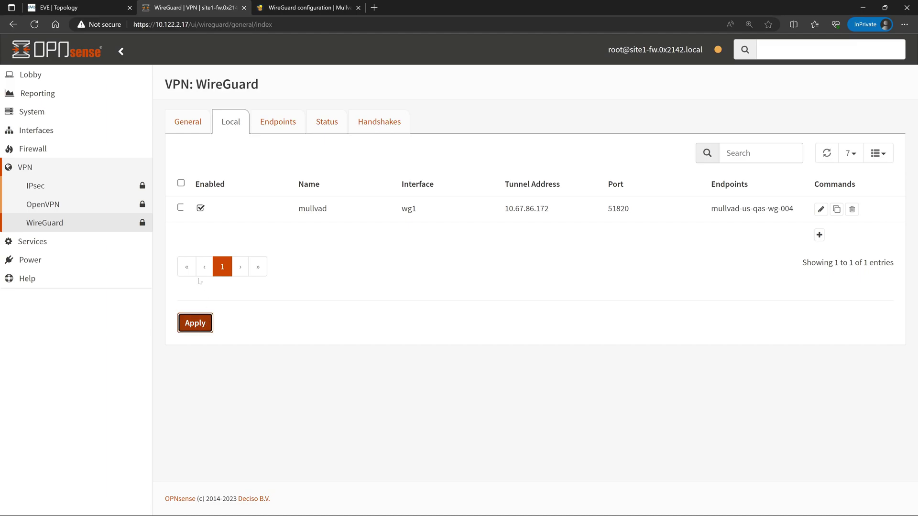
Review the routing table showing 10.0.0.0/8 on wg1 and 10.67.86.172 on loopback
left_click(46, 113)
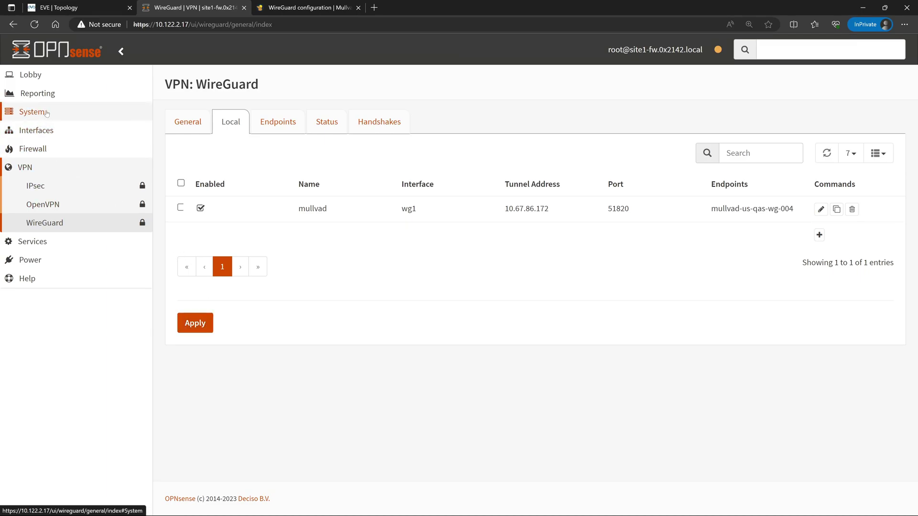
left_click(68, 231)
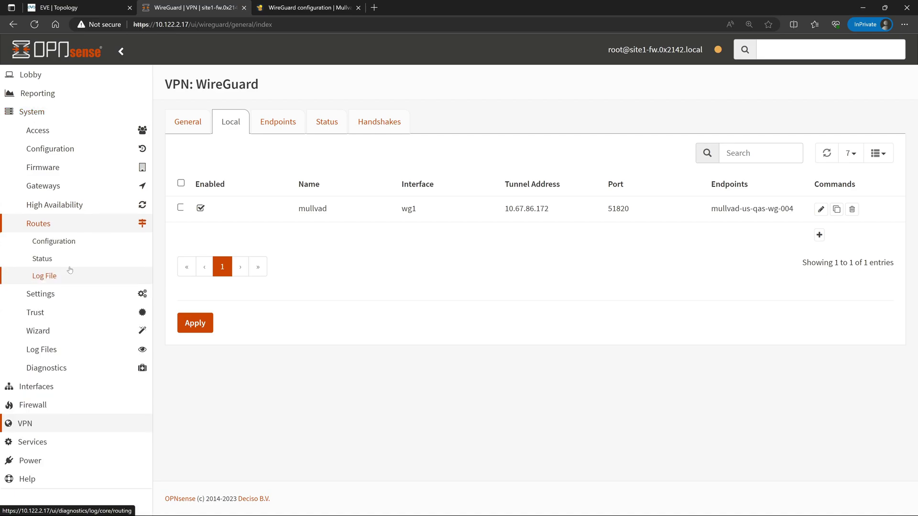
left_click(76, 258)
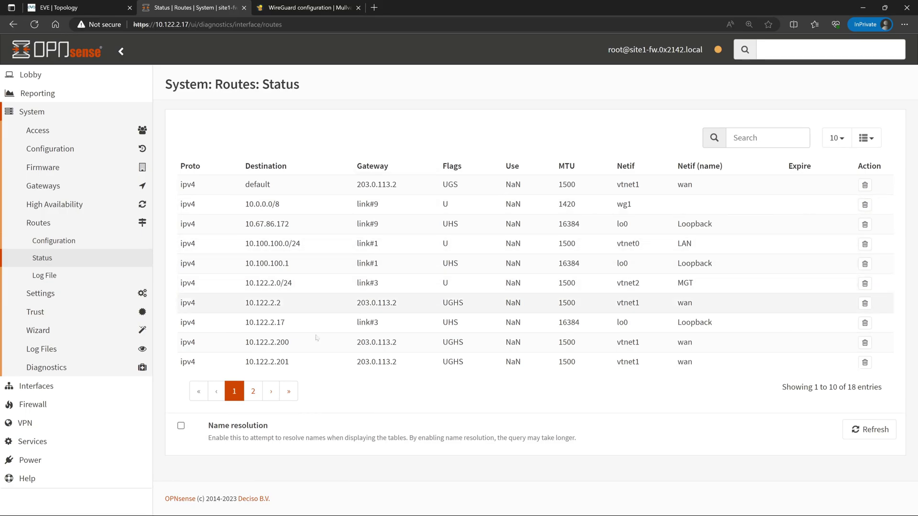
left_click(55, 388)
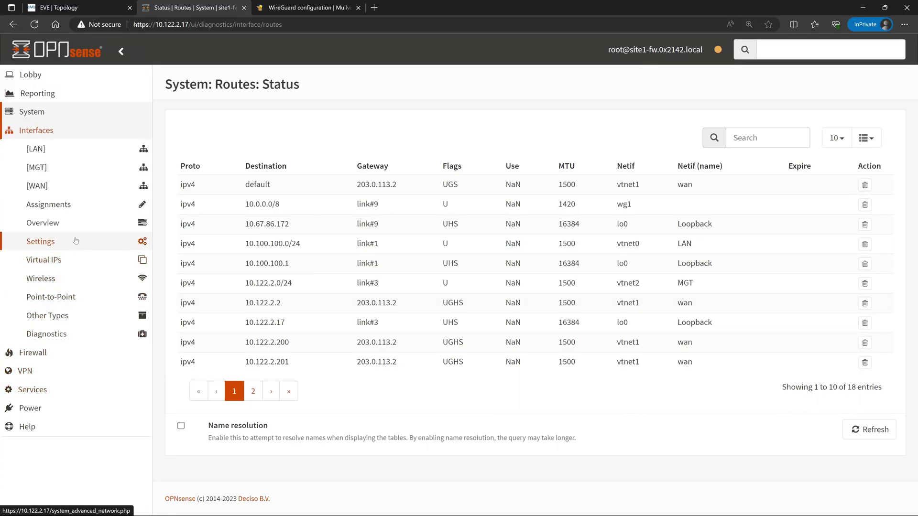
left_click(70, 212)
Assign wg1 as a new interface with the description Mullvad
left_click(387, 248)
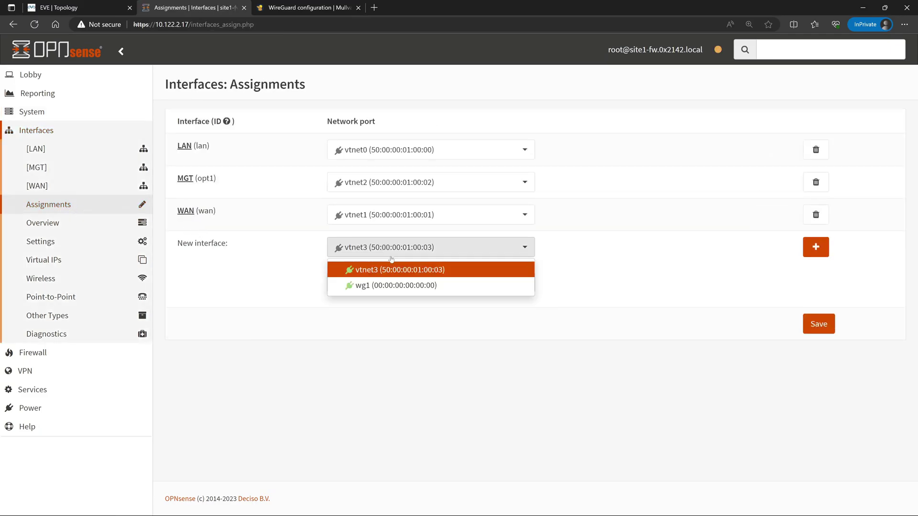
left_click(410, 282)
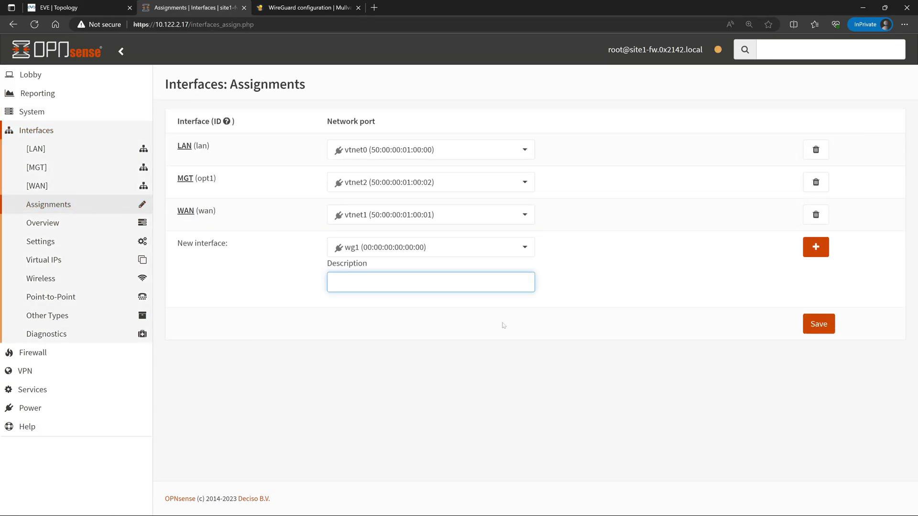
type("Mullvad")
left_click(815, 247)
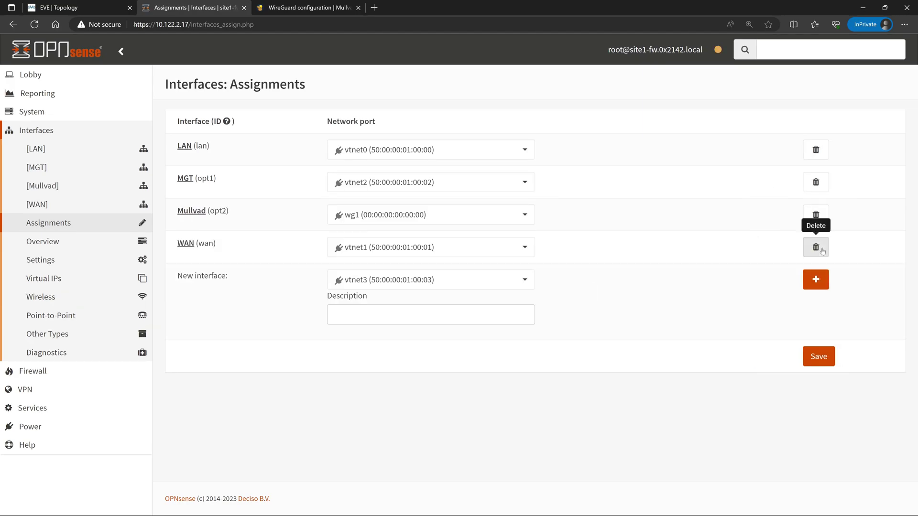
Enable the Mullvad interface, save it and apply the interface changes
left_click(84, 195)
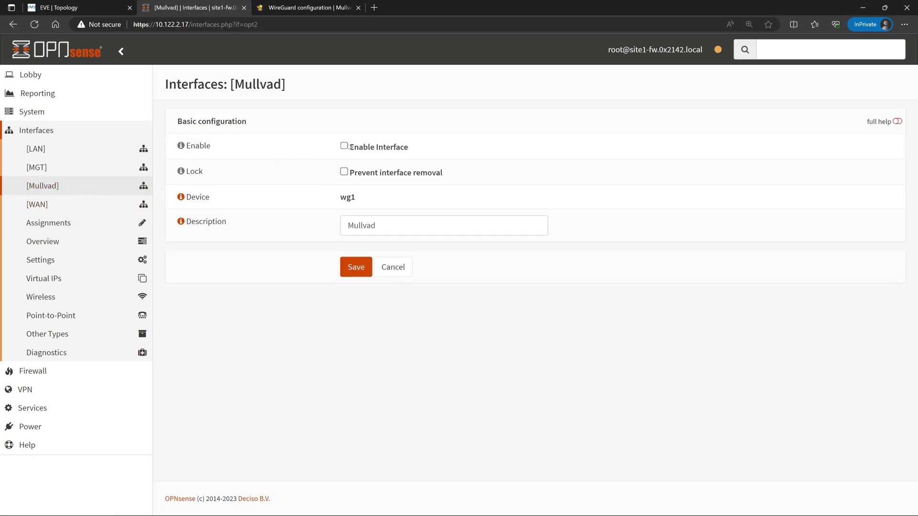
left_click(344, 146)
scroll(358, 334, "down", 4)
left_click(360, 445)
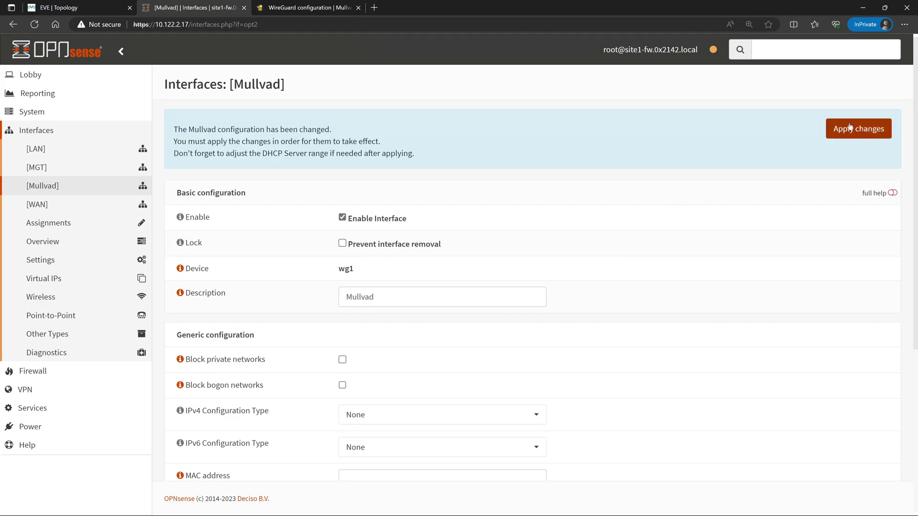
left_click(849, 127)
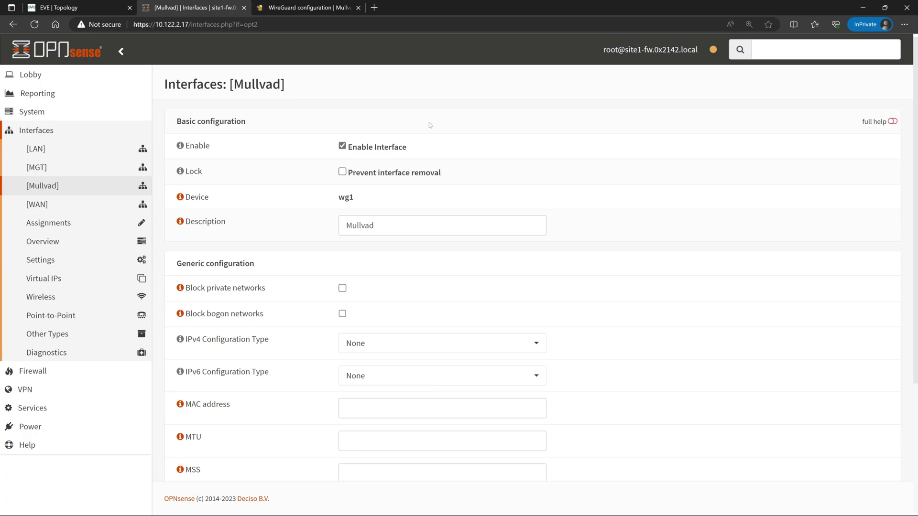
left_click(92, 115)
Add a new single gateway named Mullvad
left_click(53, 186)
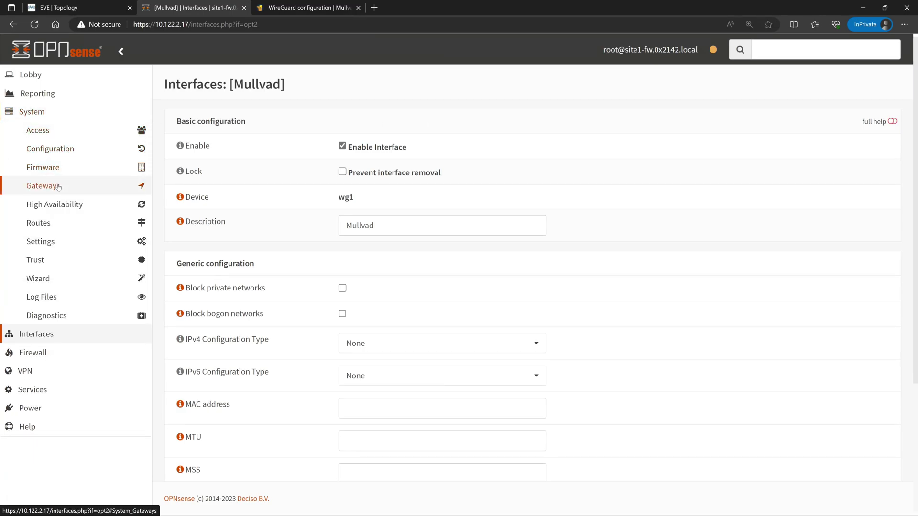
left_click(42, 204)
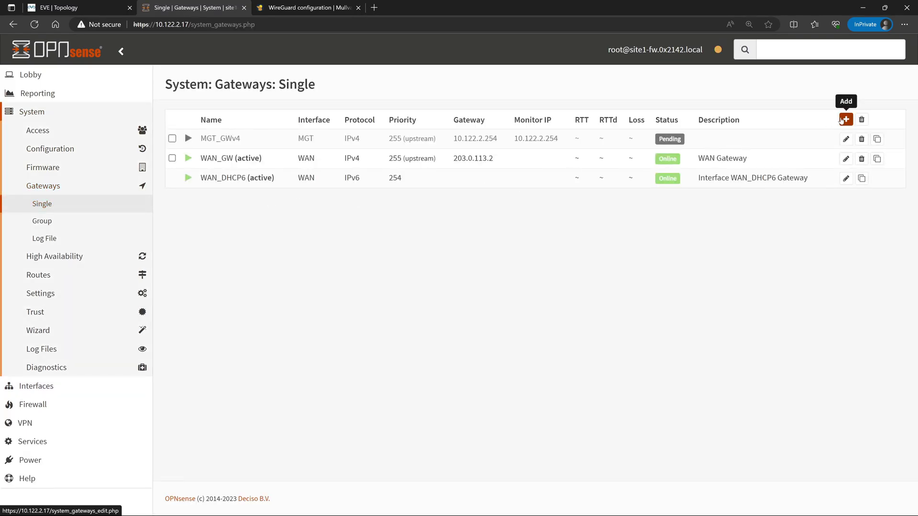
left_click(846, 120)
left_click(509, 180)
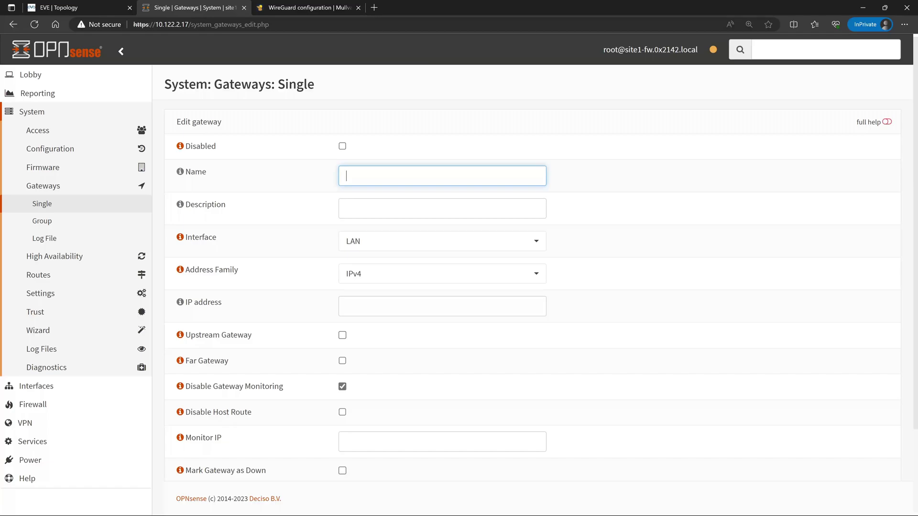
type("Mullvca")
key("BackSpace")
key("BackSpace")
type("ad")
Put the gateway on the Mullvad interface at 10.64.0.1, save it and apply
left_click(457, 241)
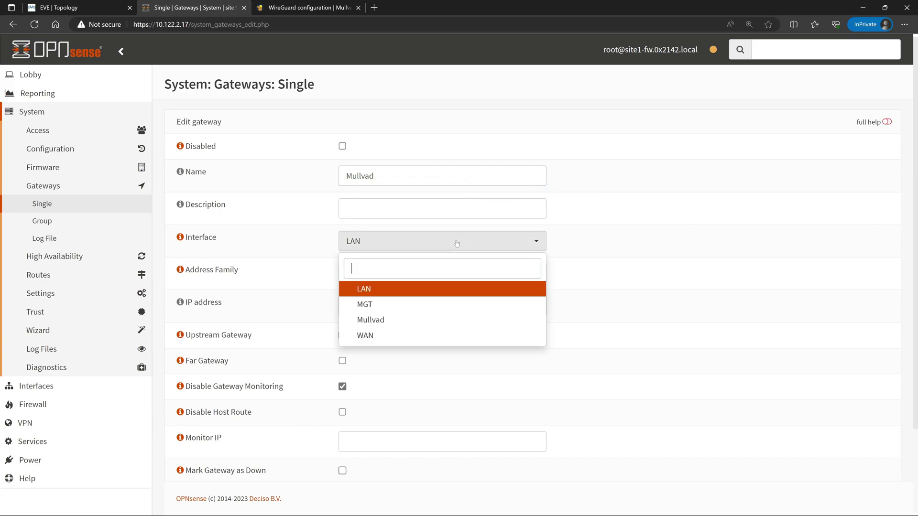
left_click(407, 320)
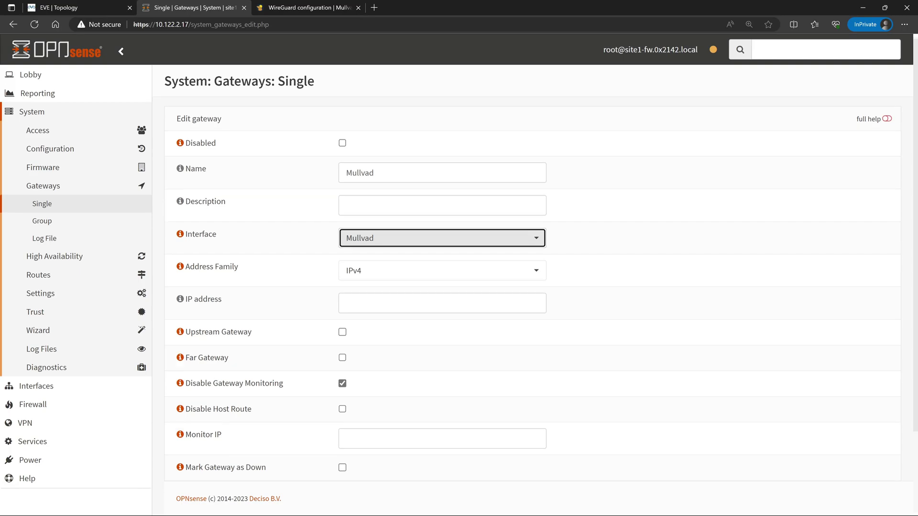
scroll(504, 248, "down", 2)
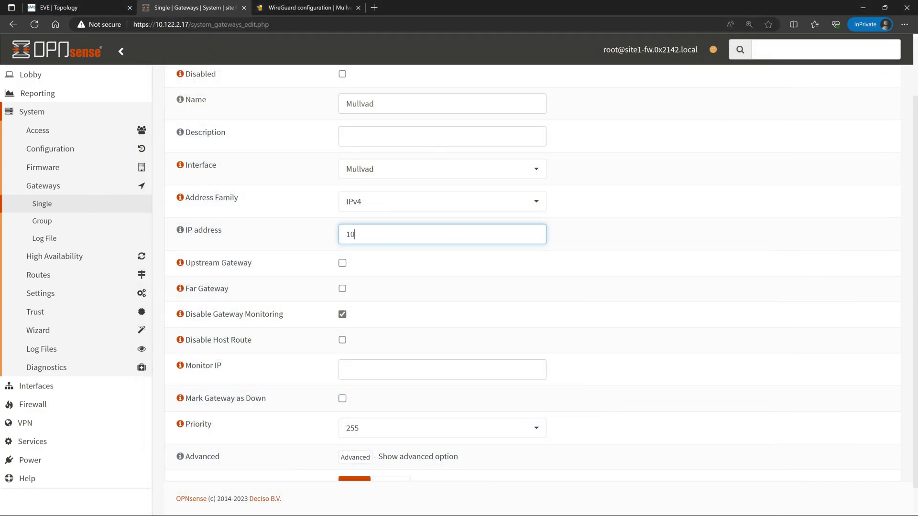
type("64.0.1")
scroll(390, 397, "down", 1)
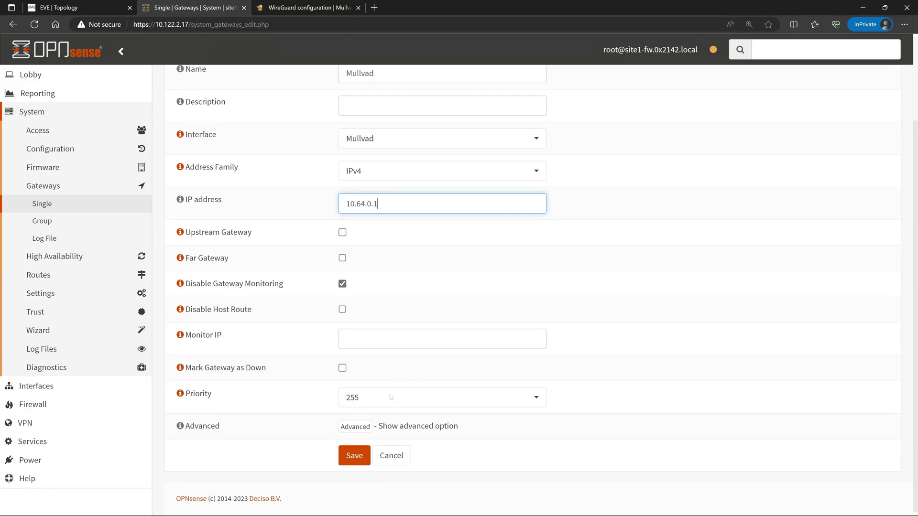
left_click(354, 455)
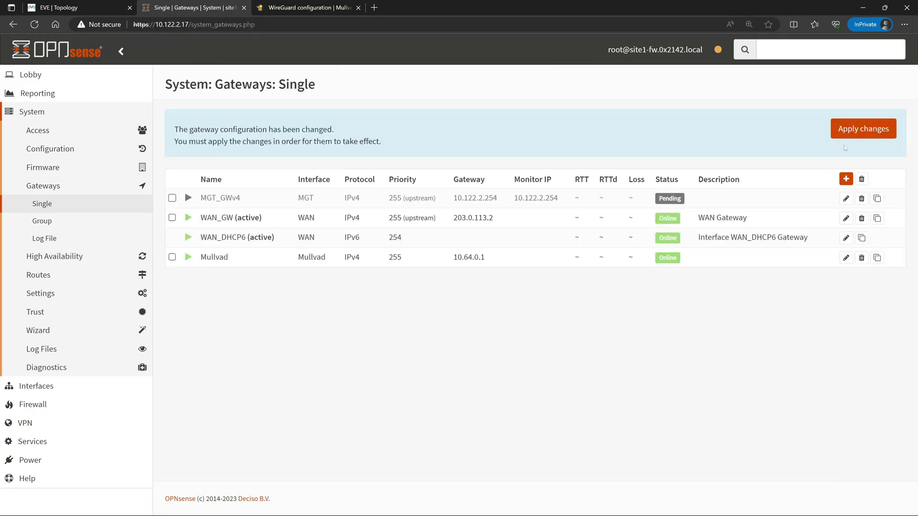
left_click(861, 133)
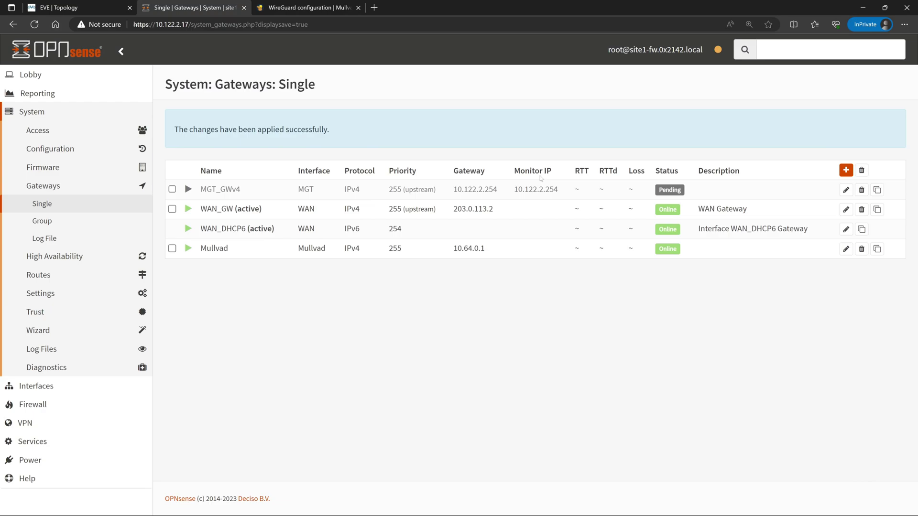
Set the mullvad WireGuard instance's tunnel address back to 10.67.86.172/32 and save it
left_click(24, 423)
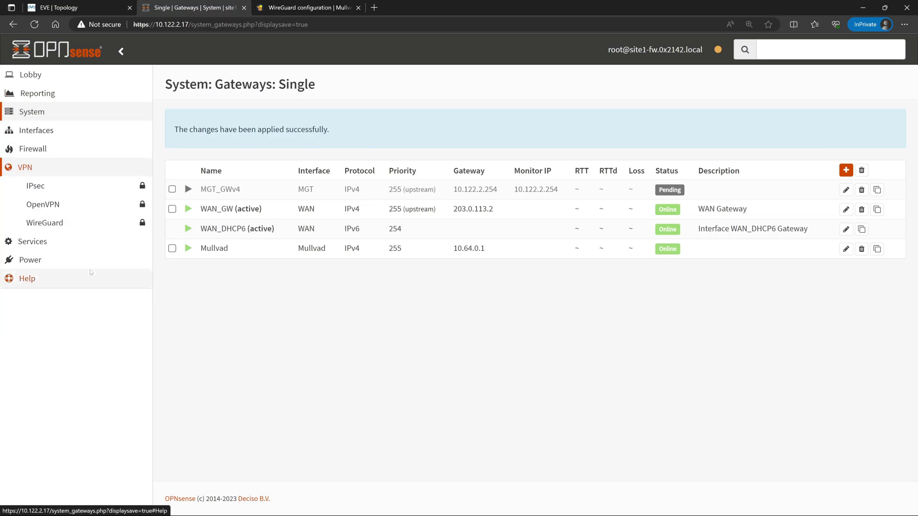
left_click(45, 223)
left_click(230, 121)
left_click(821, 209)
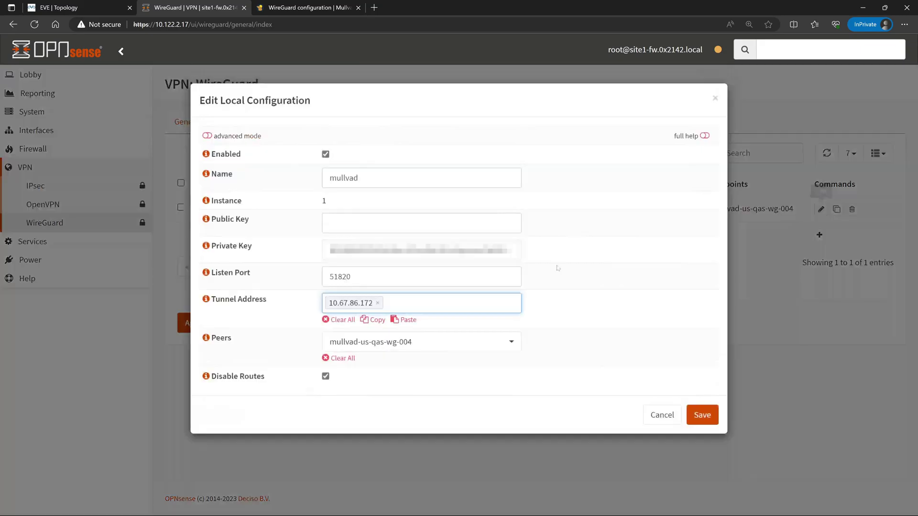
key("BackSpace")
key("BackSpace")
type("10.67.86.172/32")
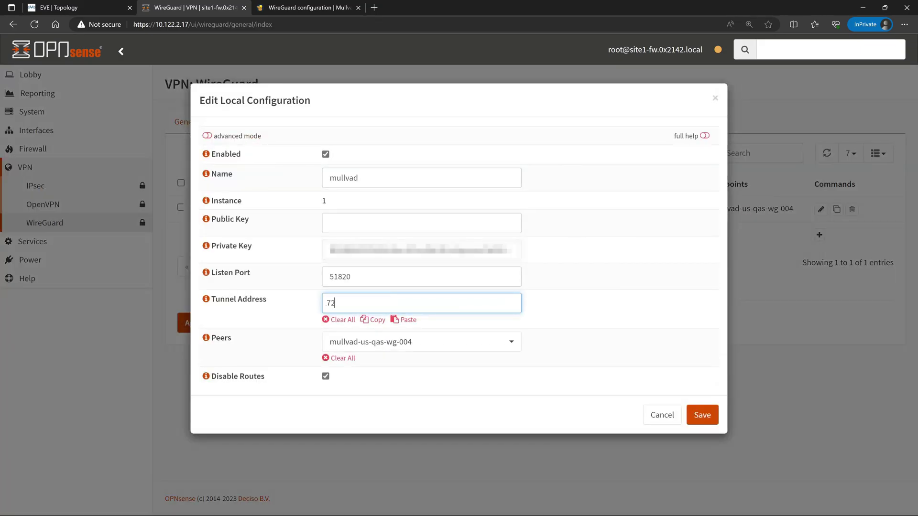
key("Return")
left_click(703, 415)
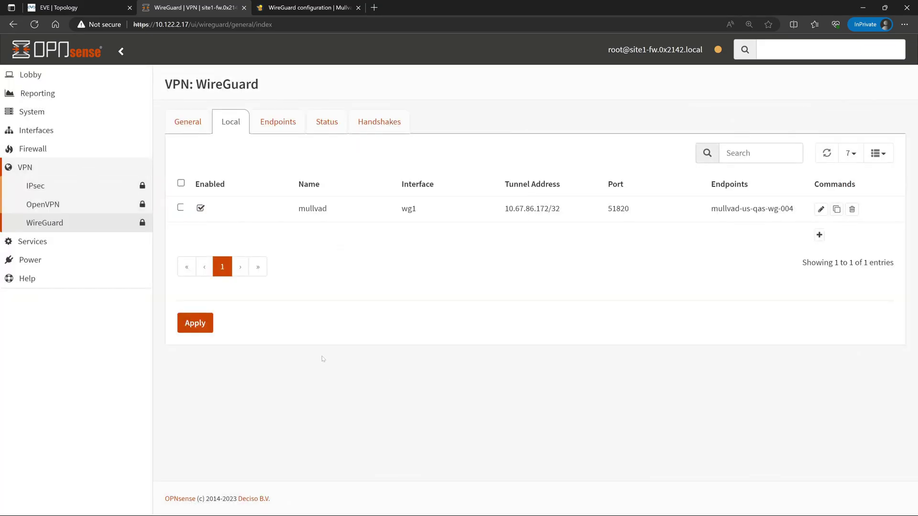
left_click(53, 169)
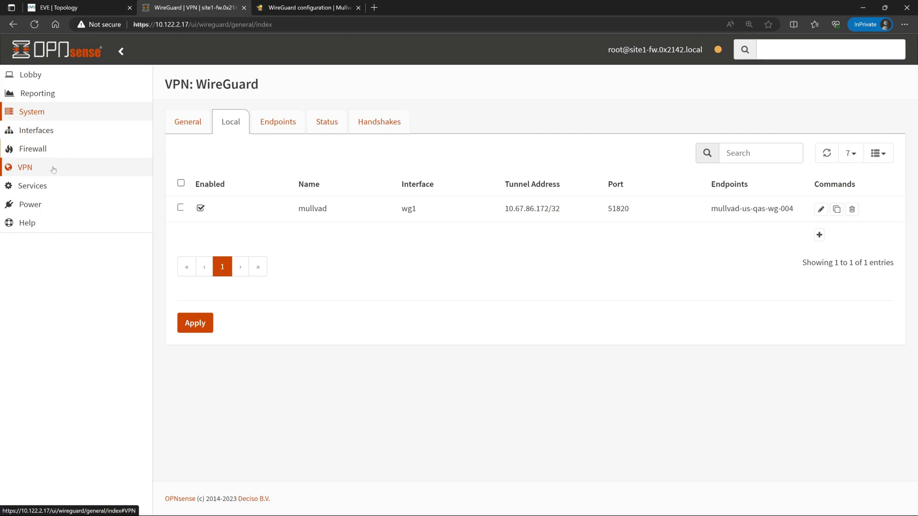
Create a new floating firewall rule applied to the LAN interface
left_click(32, 149)
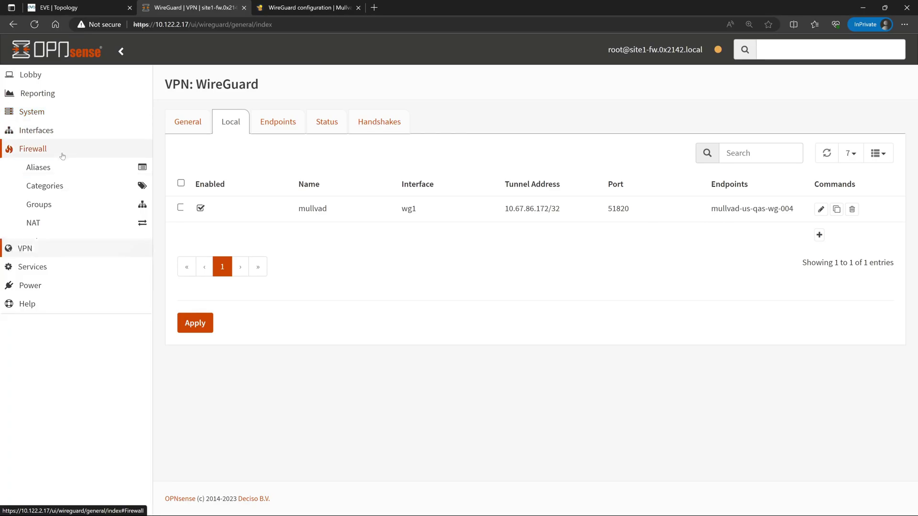
left_click(71, 241)
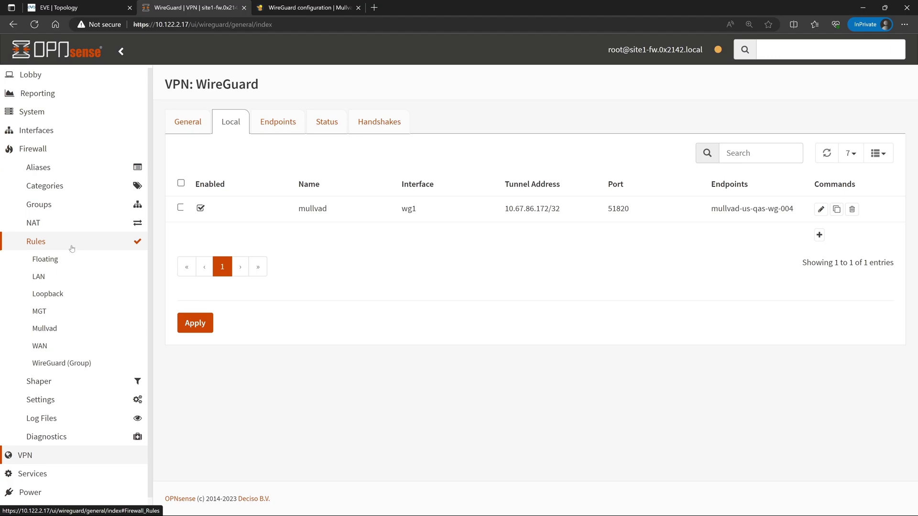
left_click(69, 263)
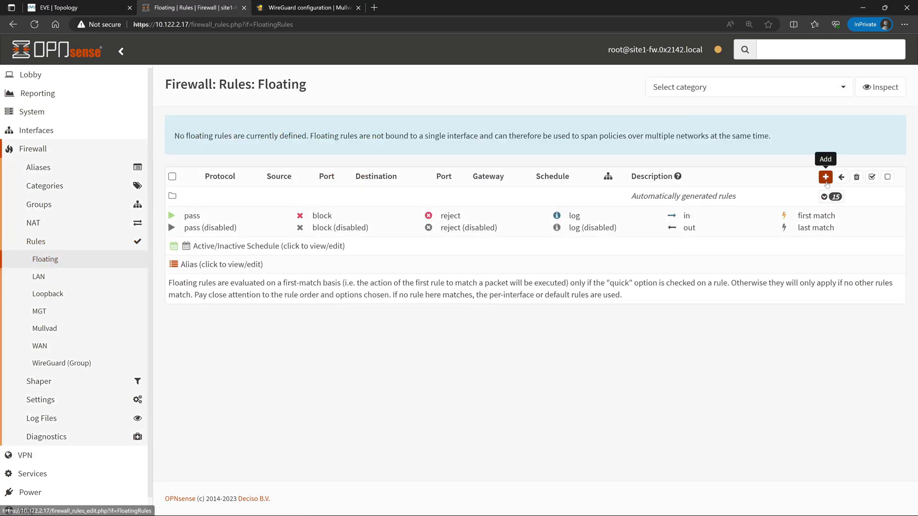
left_click(826, 177)
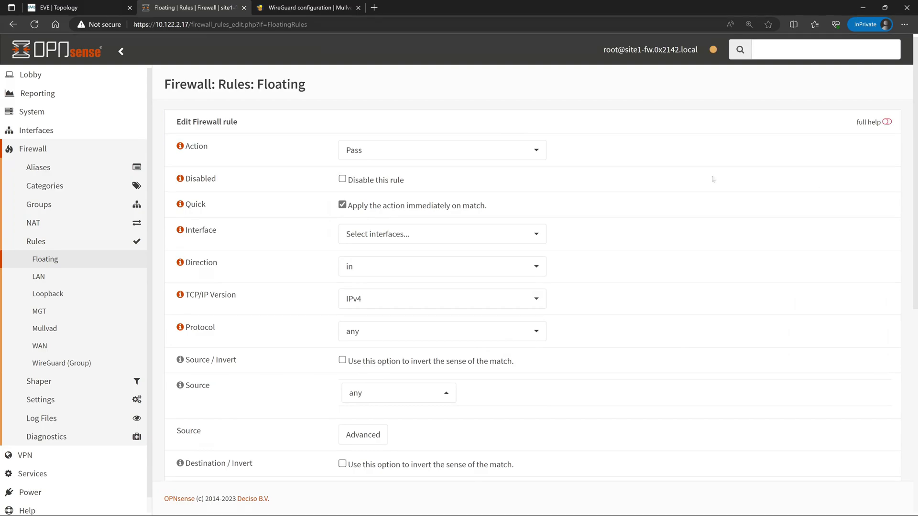
left_click(504, 237)
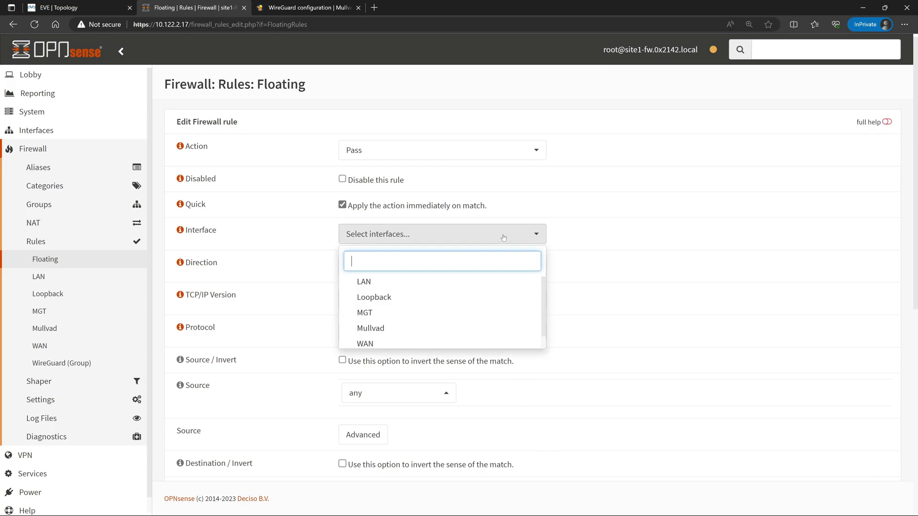
left_click(443, 281)
left_click(681, 255)
scroll(675, 257, "down", 2)
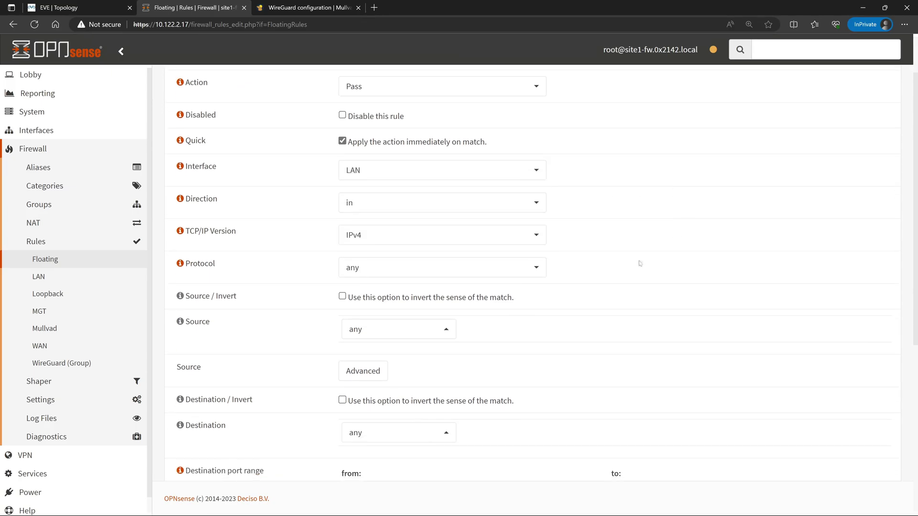
scroll(641, 230, "down", 3)
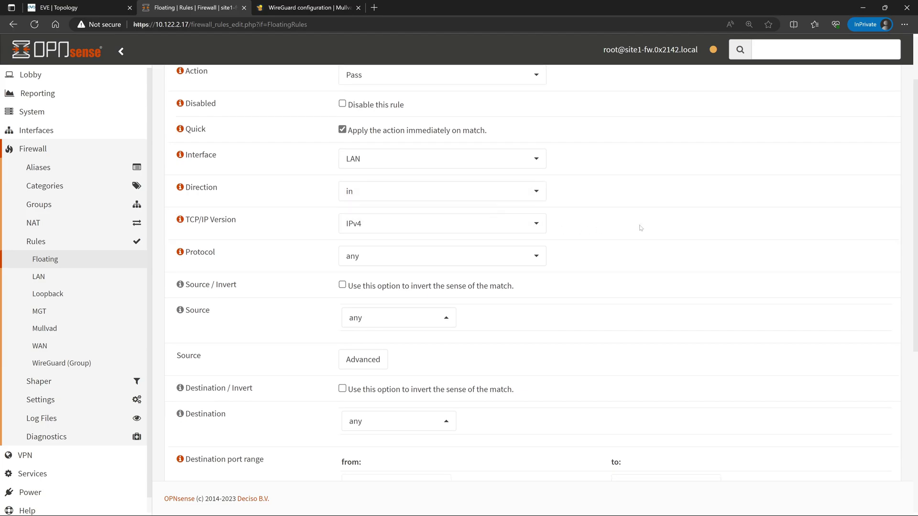
Set the rule's source to the single host 10.100.100.10/32
left_click(445, 178)
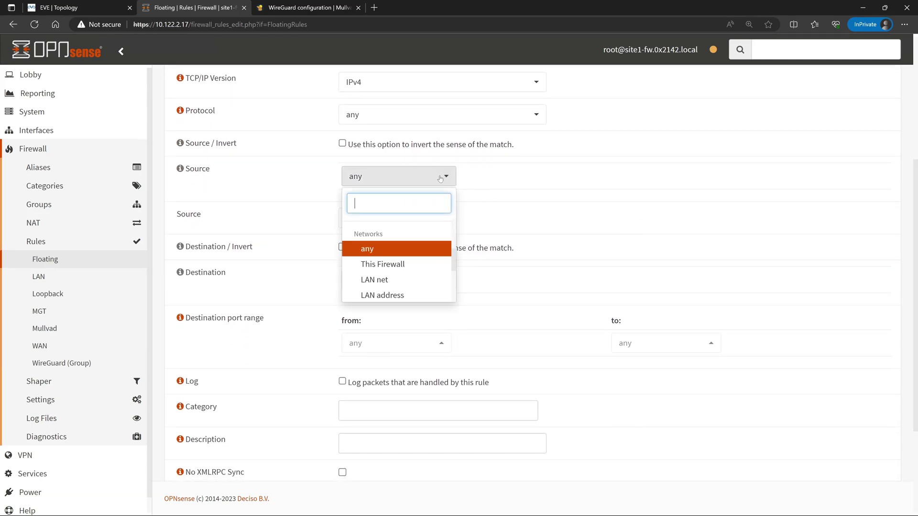
scroll(395, 221, "up", 3)
scroll(395, 221, "up", 2)
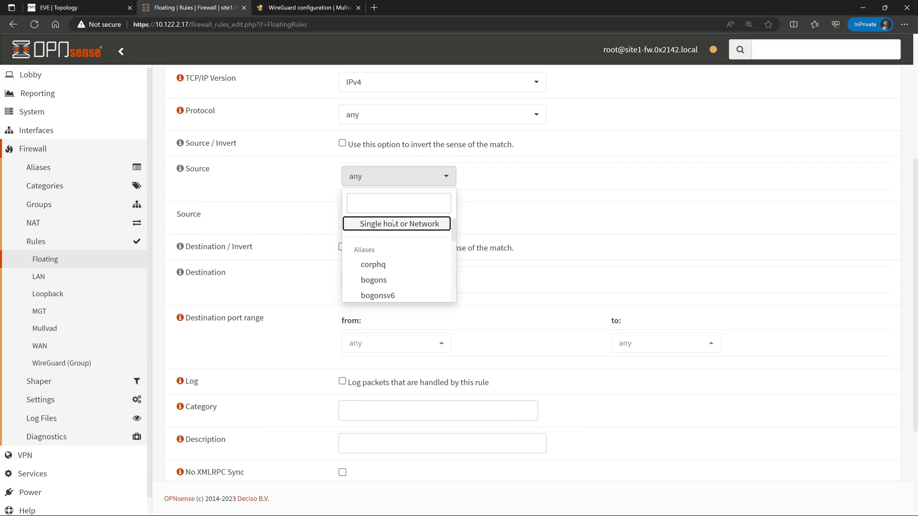
left_click(395, 224)
type("10.")
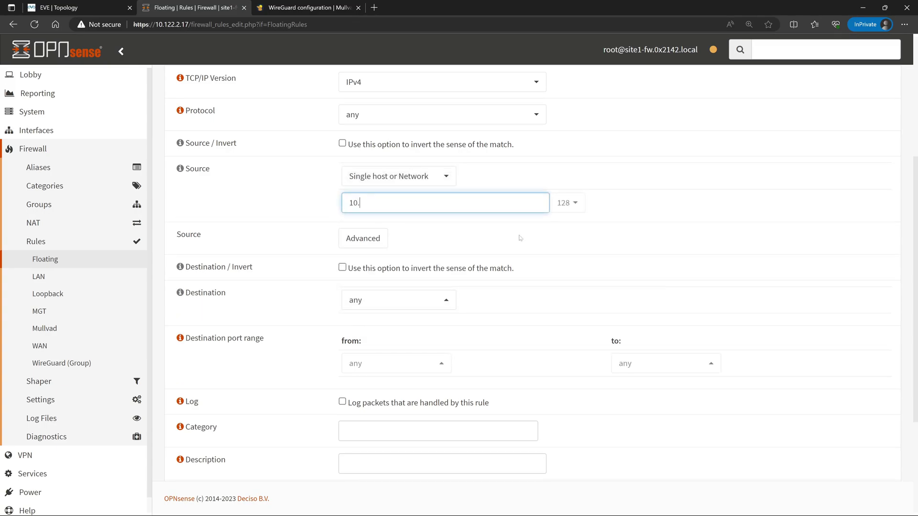
type("100.100.10")
left_click(581, 201)
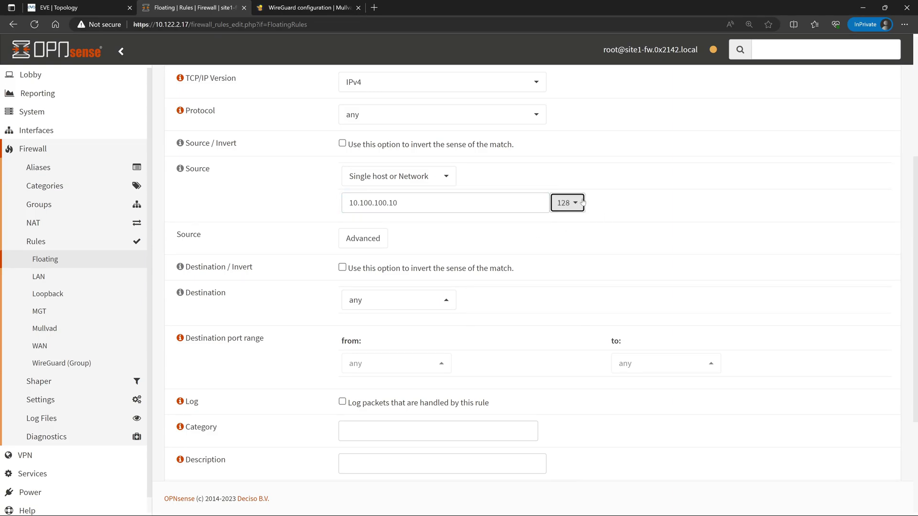
left_click(584, 228)
Set the rule's destination to the single host 8.8.8.8/32
left_click(357, 300)
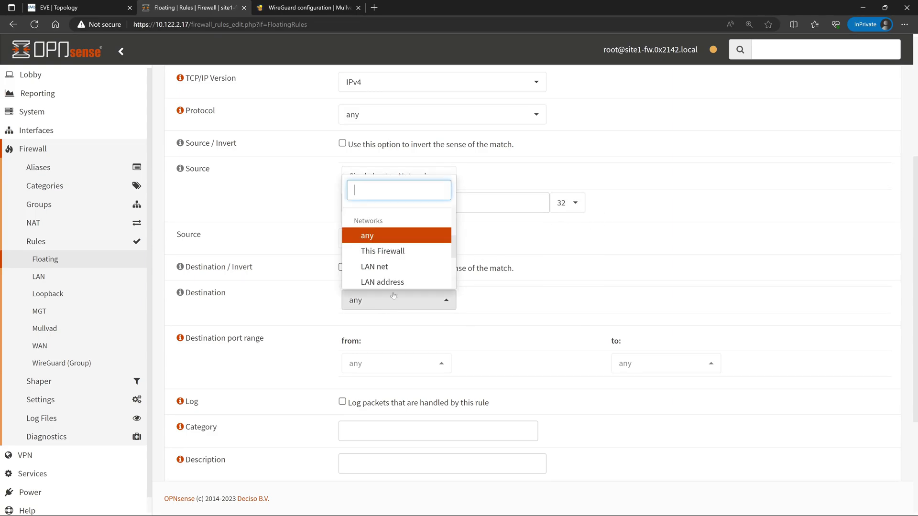
scroll(385, 230, "up", 5)
left_click(385, 211)
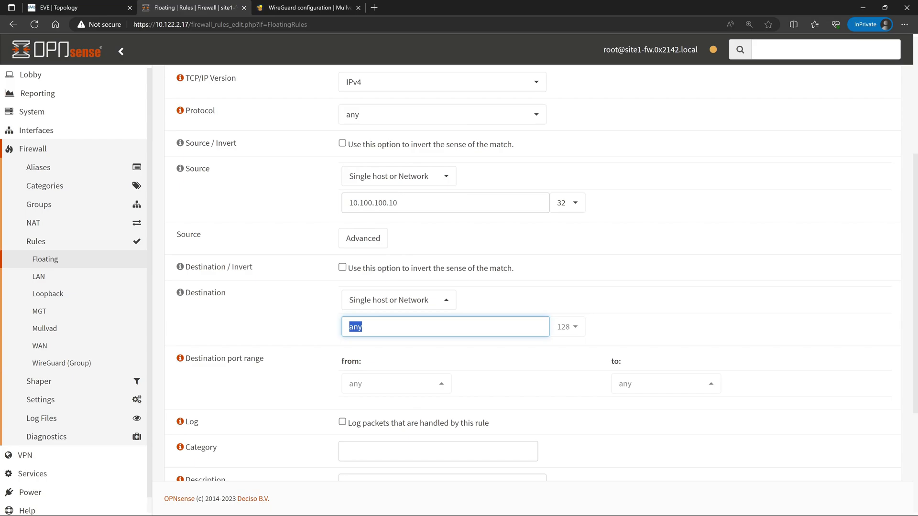
type("8.8.8.8")
left_click(567, 327)
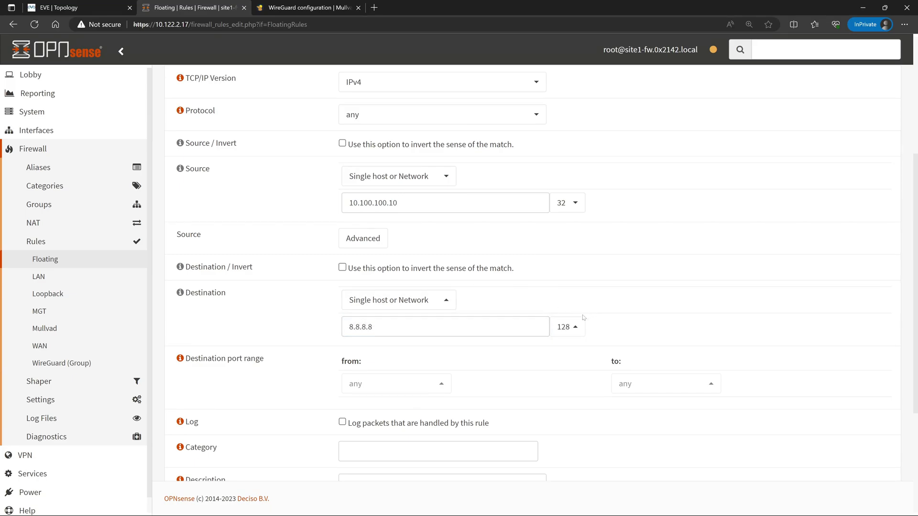
left_click(574, 249)
left_click(625, 318)
scroll(620, 309, "down", 4)
Enable logging, route the rule through gateway 'Mullvad - 10.64.0.1', and save it
left_click(343, 239)
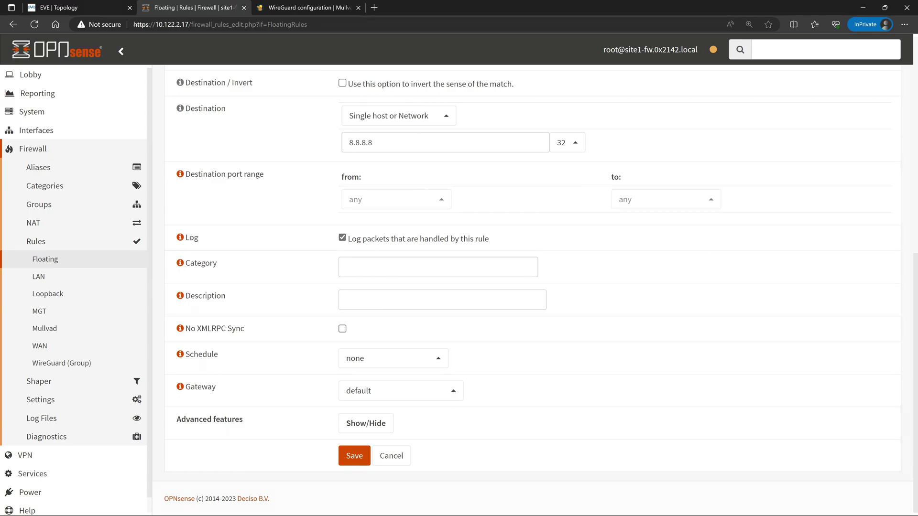
left_click(458, 395)
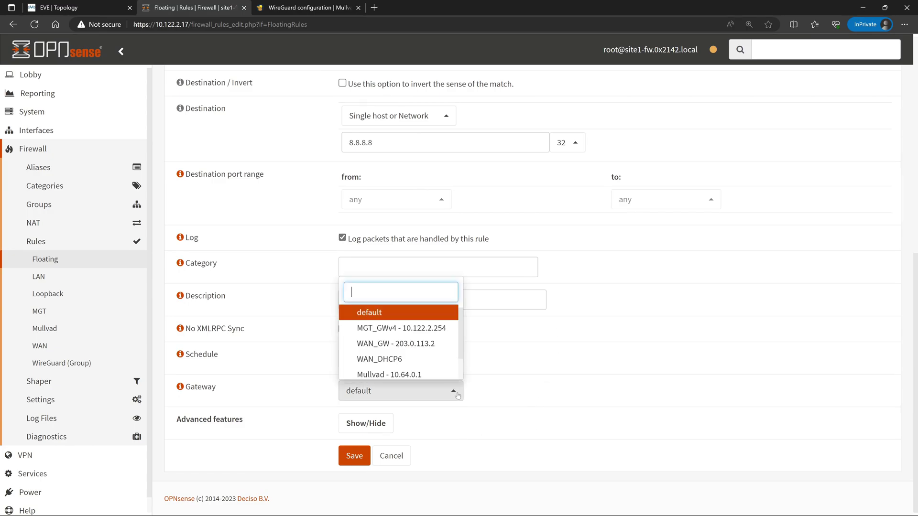
left_click(433, 375)
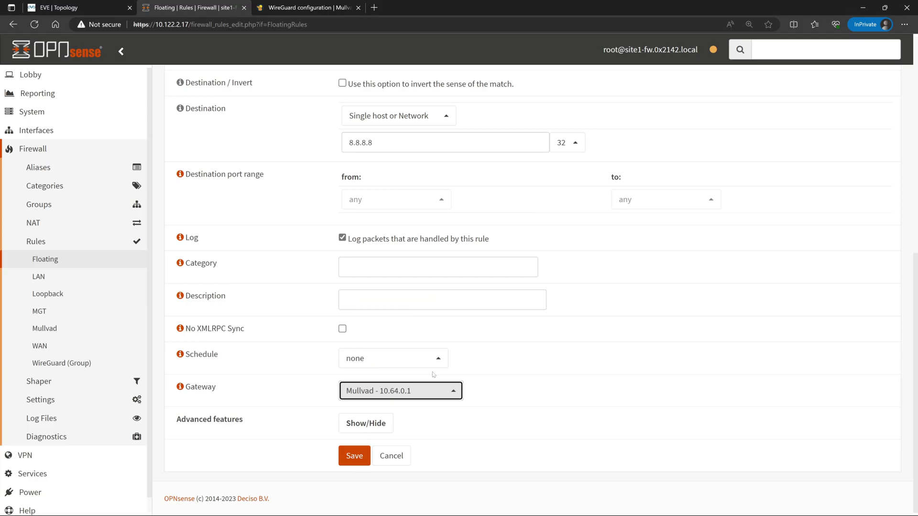
left_click(353, 456)
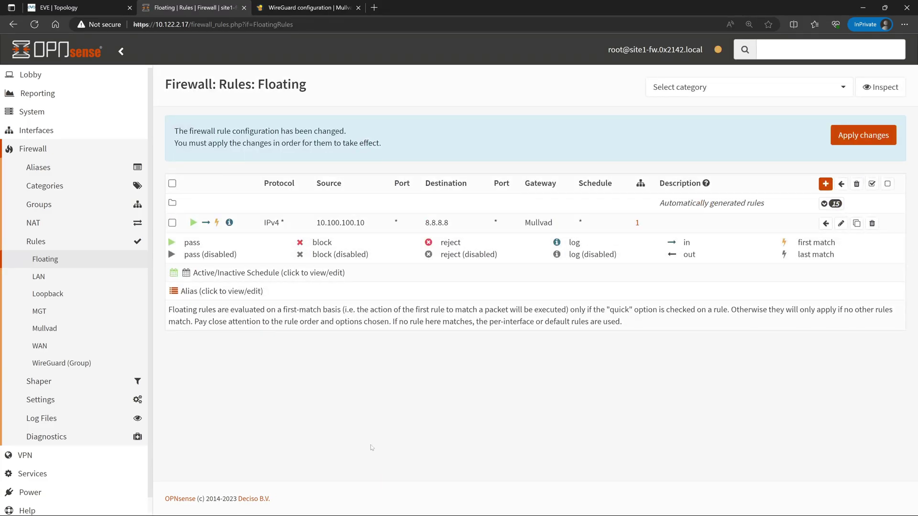
Apply the floating rule, then reload mullvad.net on the client, which shows not using Mullvad
left_click(866, 136)
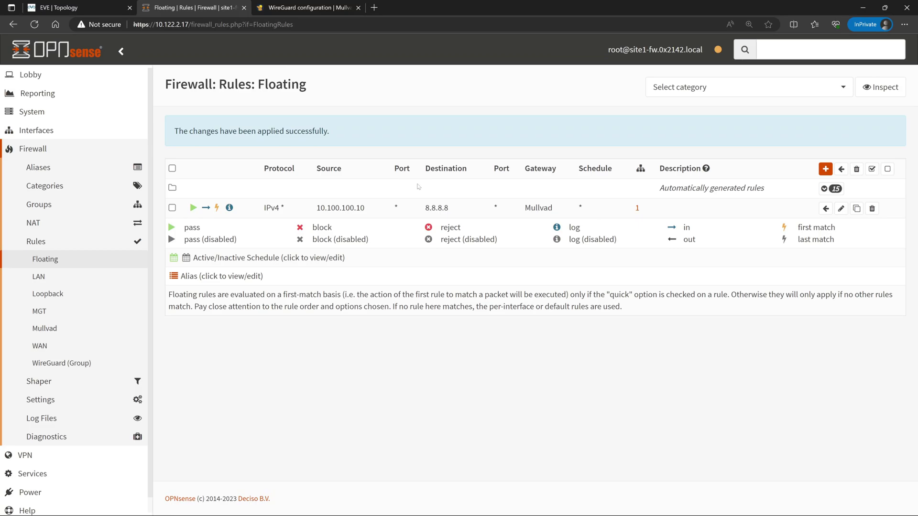
key("alt+Tab")
left_click(364, 84)
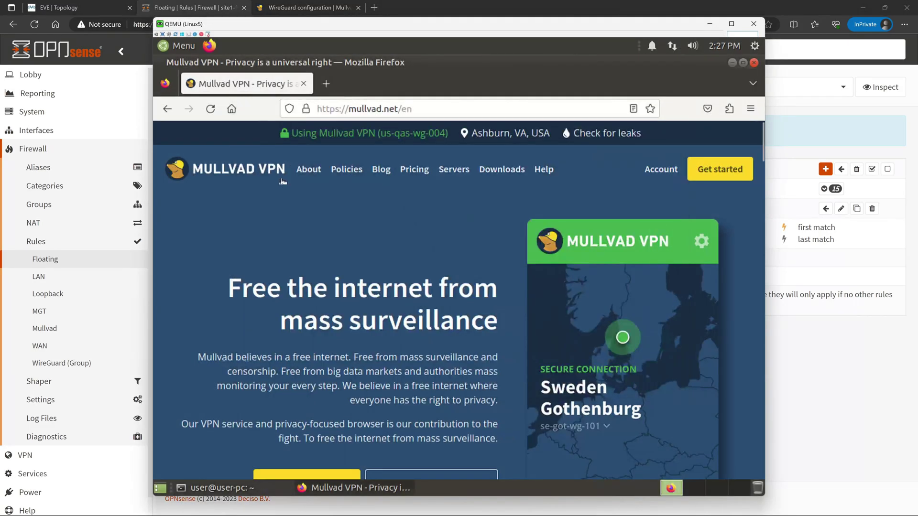
key("F5")
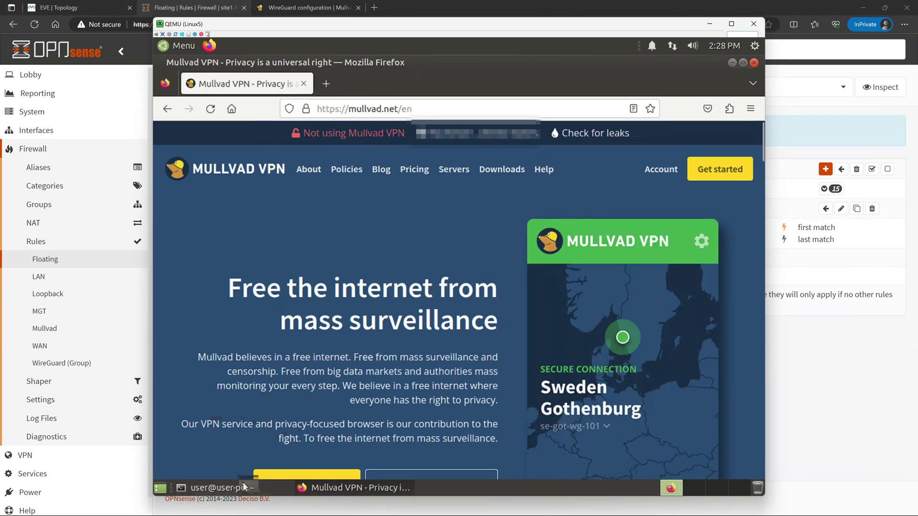
mouse_move(240, 487)
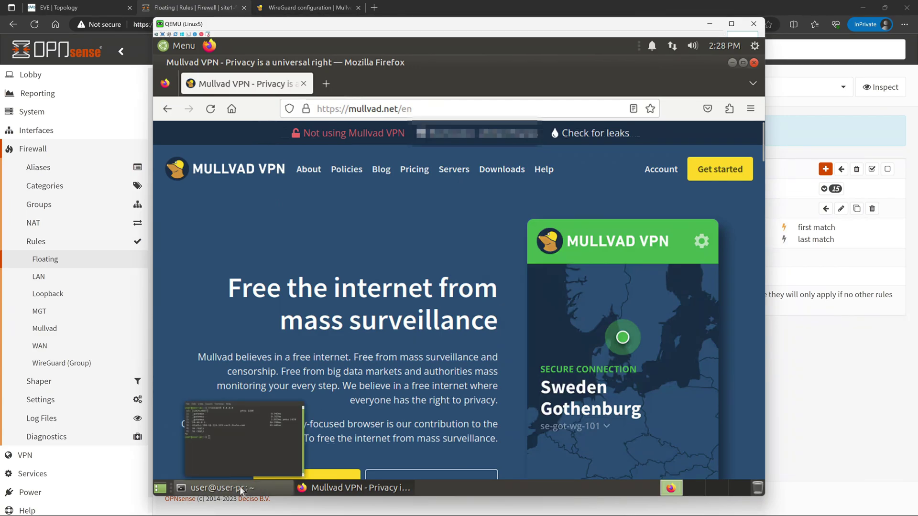
left_click(239, 487)
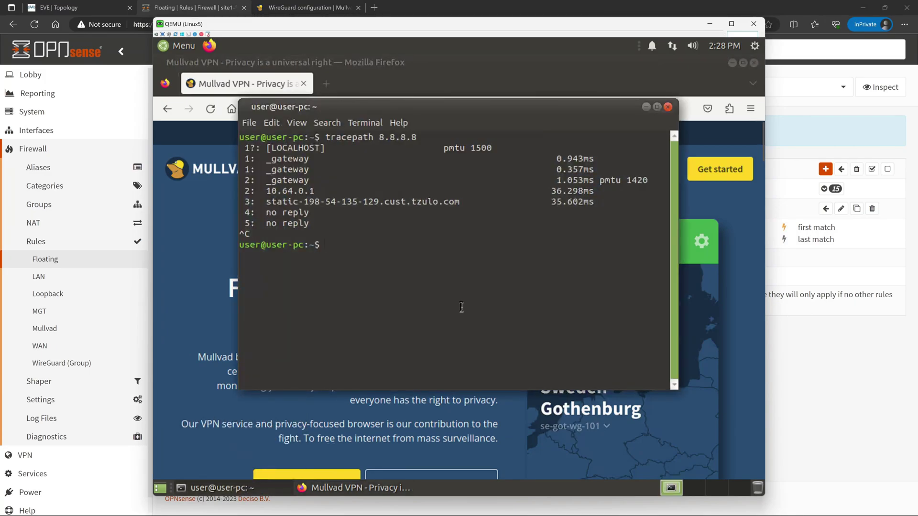
Rerun tracepath to 8.8.8.8, confirming it goes via 10.64.0.1
key("Up")
key("Return")
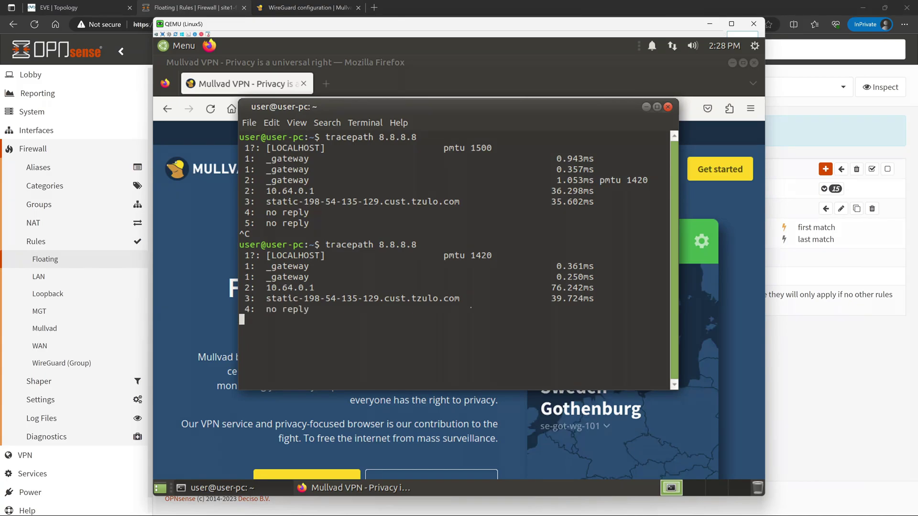
key("ctrl+c")
key("ctrl+c")
key("ctrl+c")
Run tracepath to 8.8.4.4, which takes the normal ISP path
key("Up")
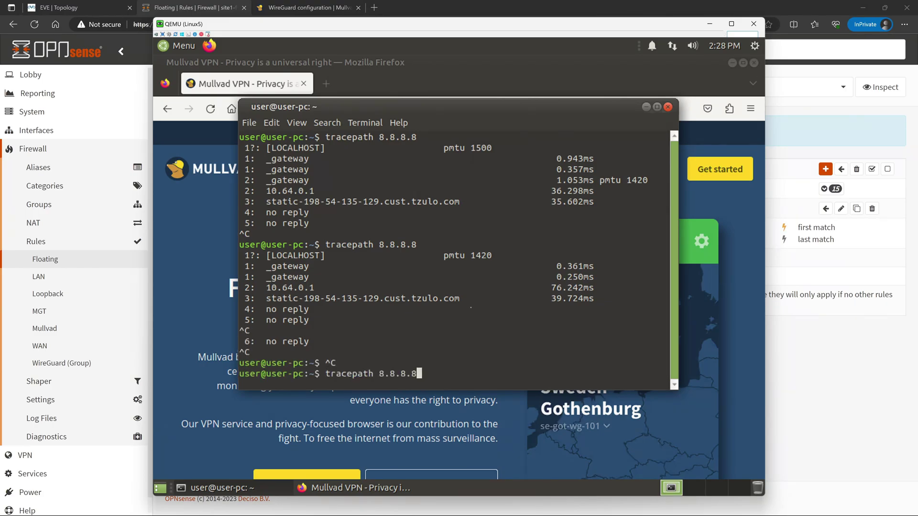
key("BackSpace")
key("BackSpace")
key("BackSpace")
type("4.4")
key("Return")
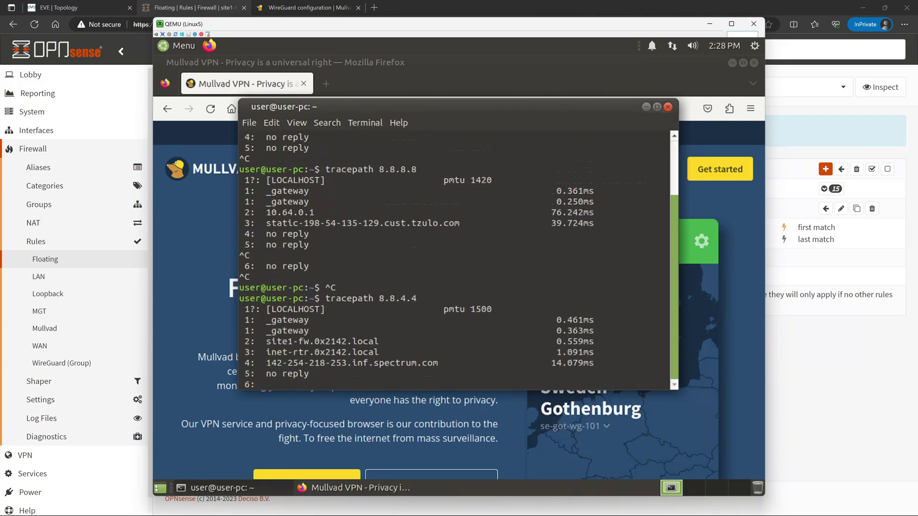
key("ctrl+c")
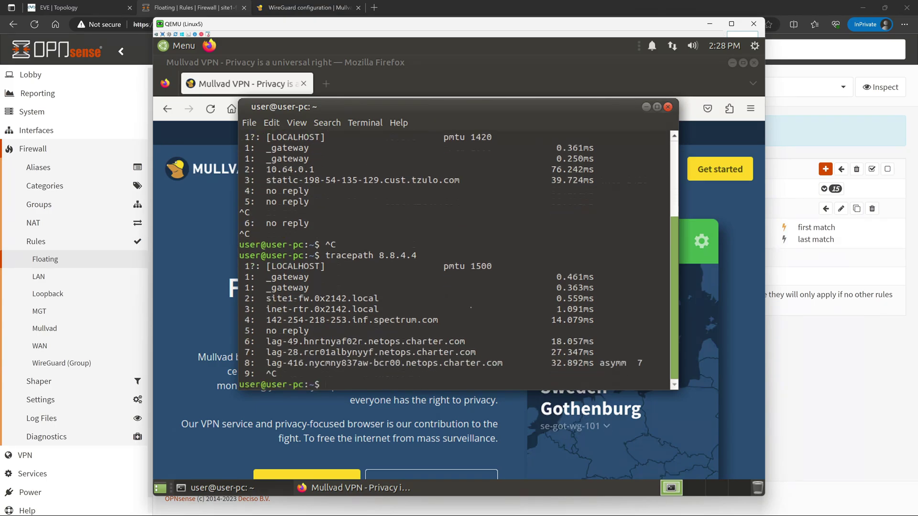